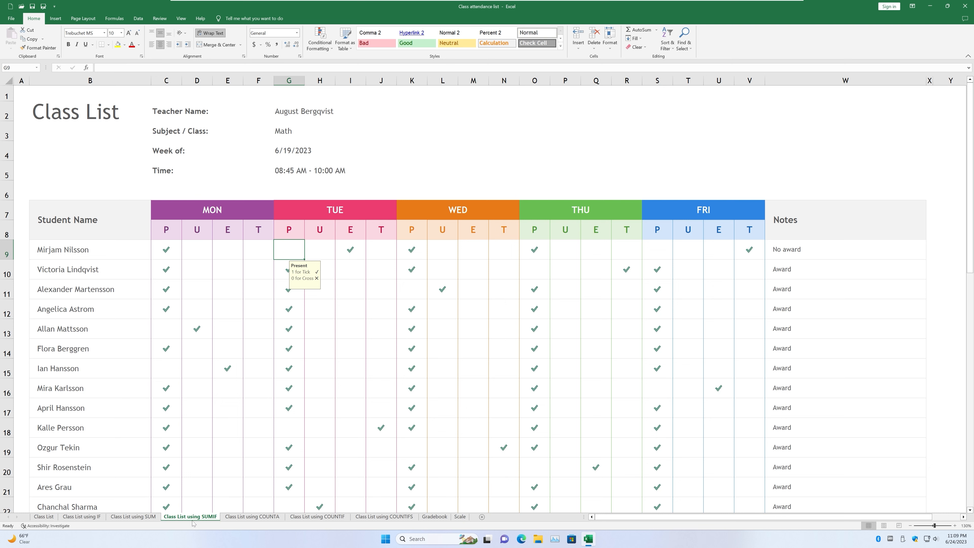
Step: Examine the award formula results in W9:W13 and the Present cells for each weekday in row 9 on the SUMIF sheet
drag(847, 250, 856, 338)
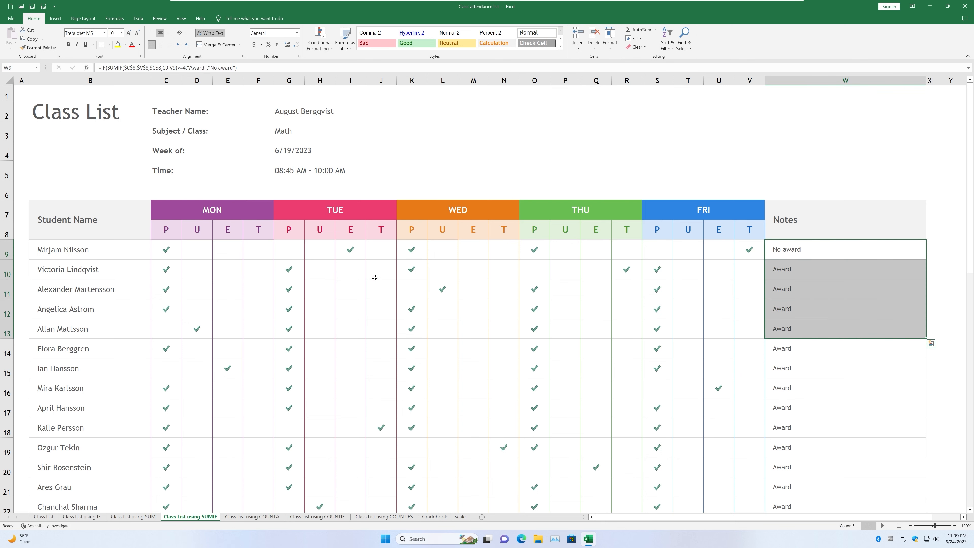
click(168, 255)
click(296, 254)
click(420, 254)
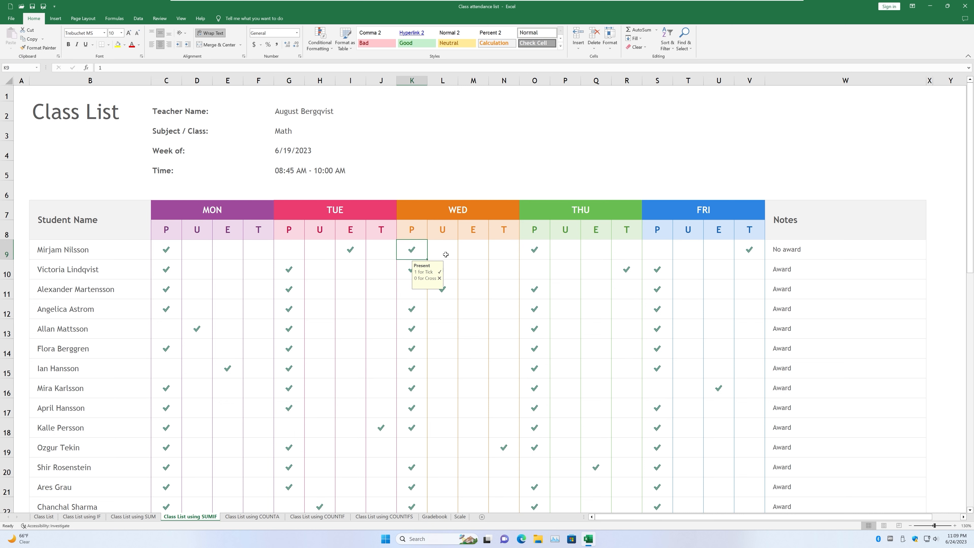
click(537, 253)
click(653, 252)
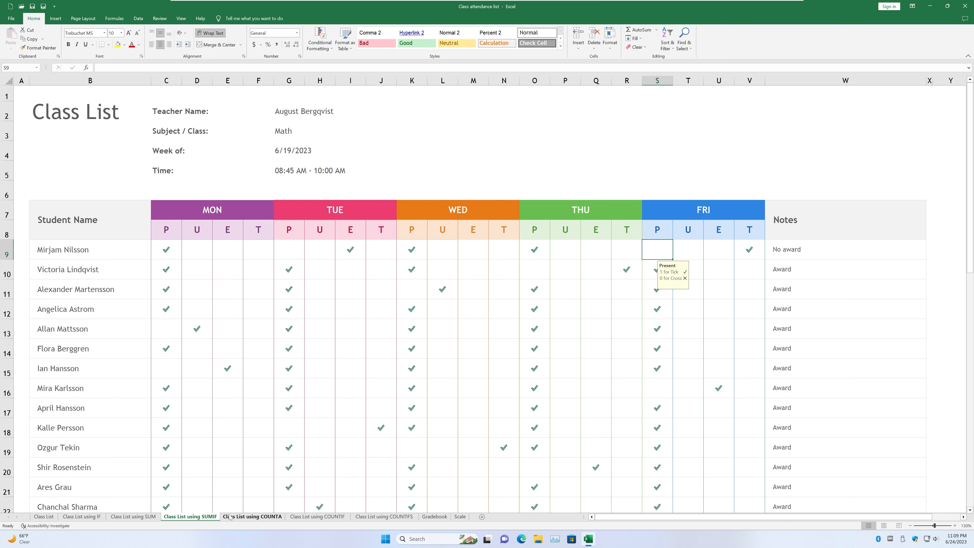
Step: On the "Class List using COUNTA" sheet, enter =COUNTA(C9:V9) in cell W9 of the Notes column
click(259, 518)
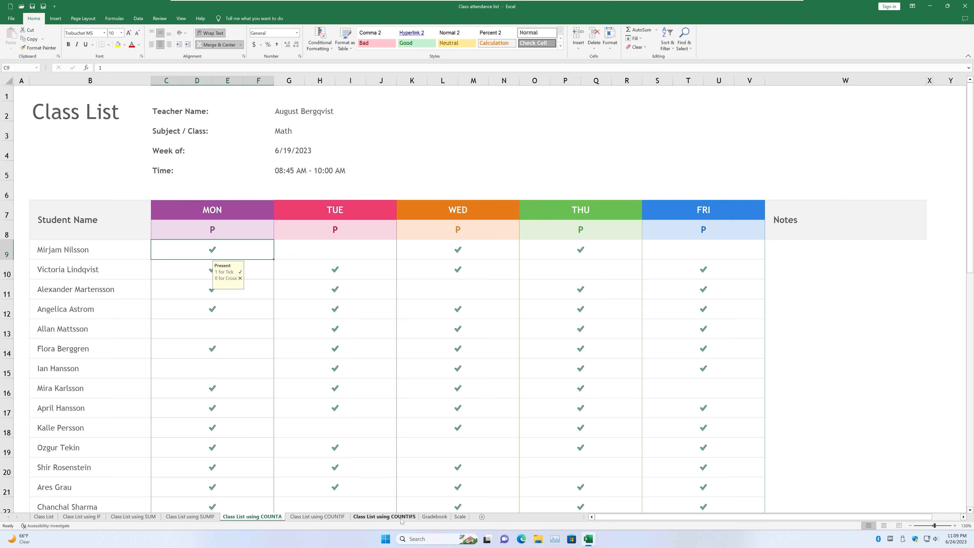
click(798, 254)
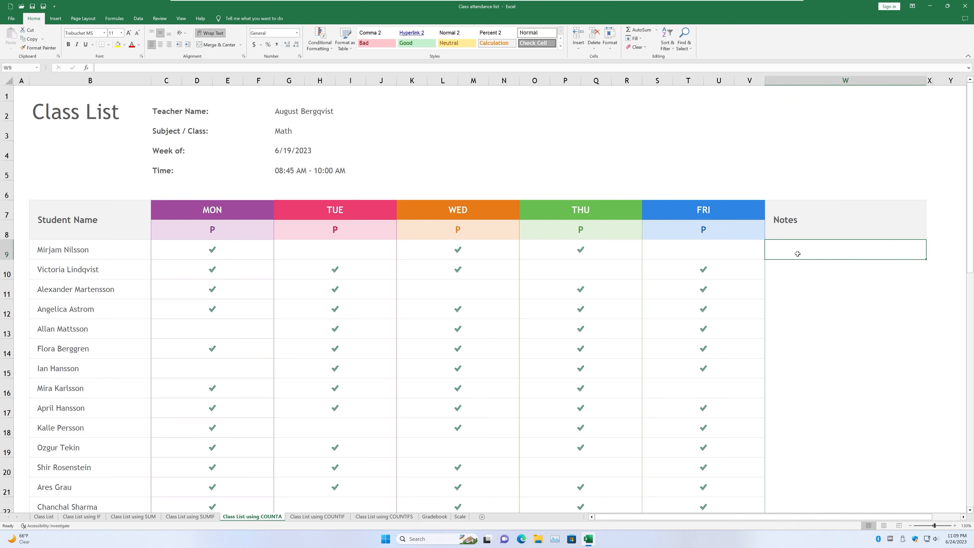
text(=)
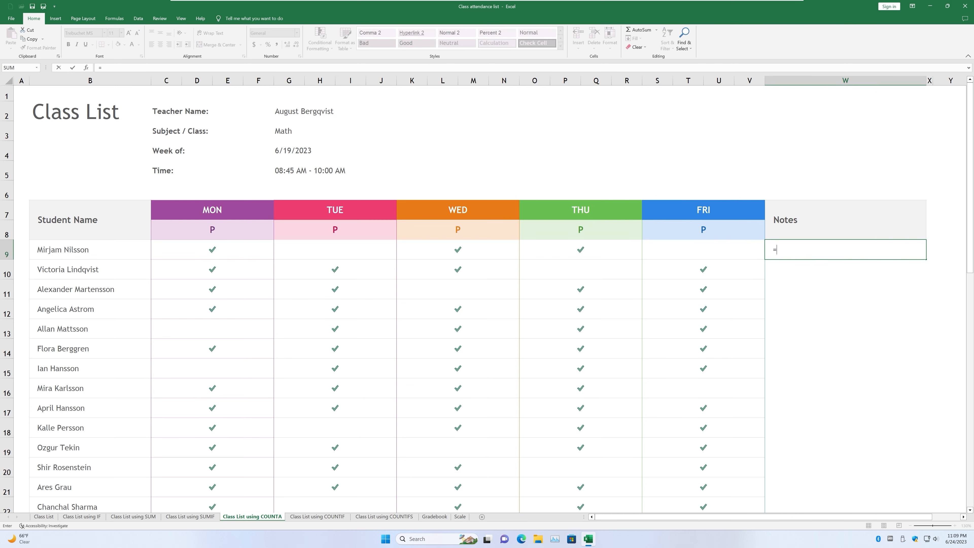
text(COUNTA()
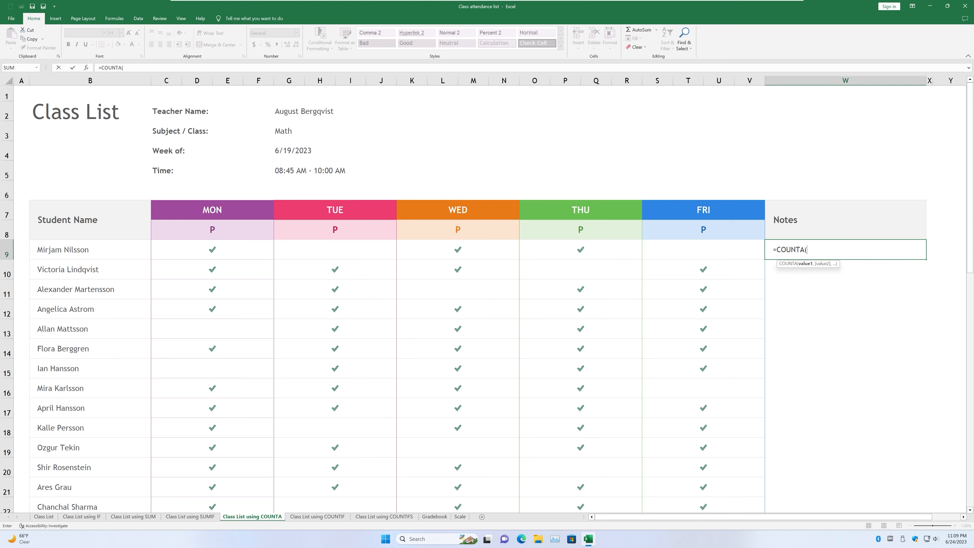
drag(191, 250, 721, 249)
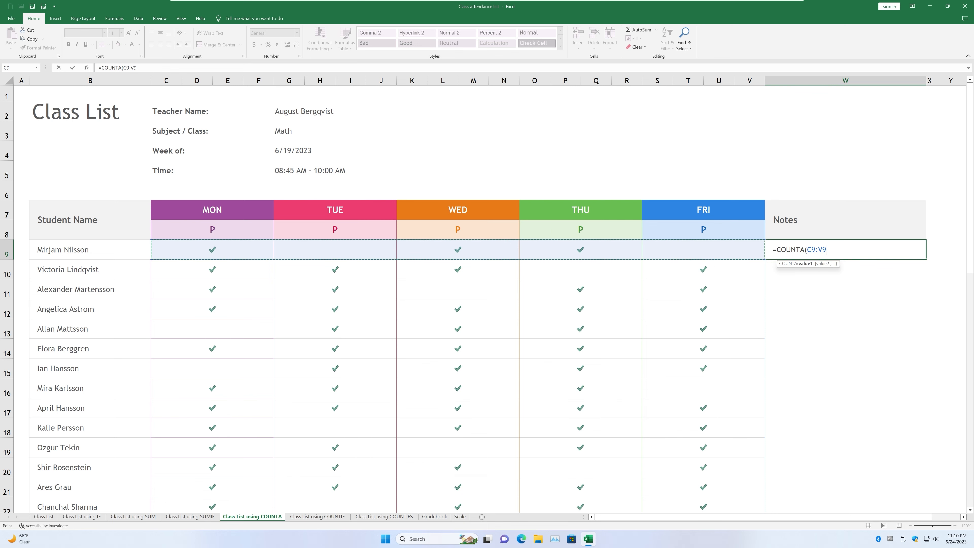
text())
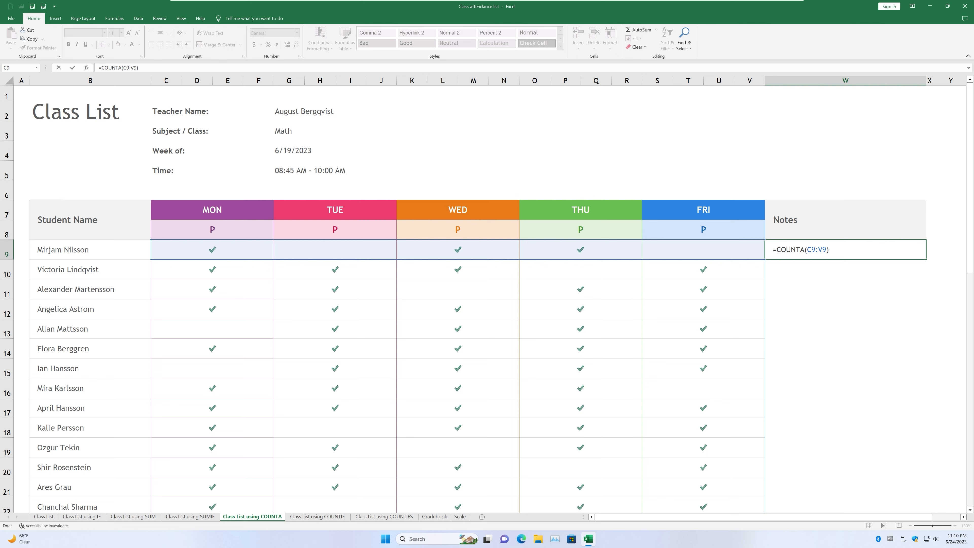
key(Return)
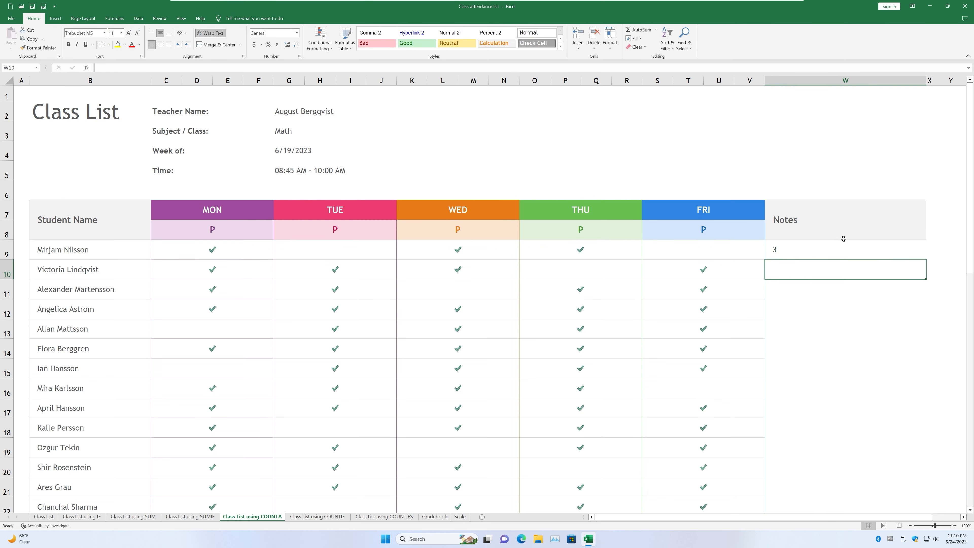
Step: Check the count in W9 against the Monday, Wednesday and Thursday attendance marks in row 9
click(842, 238)
click(251, 246)
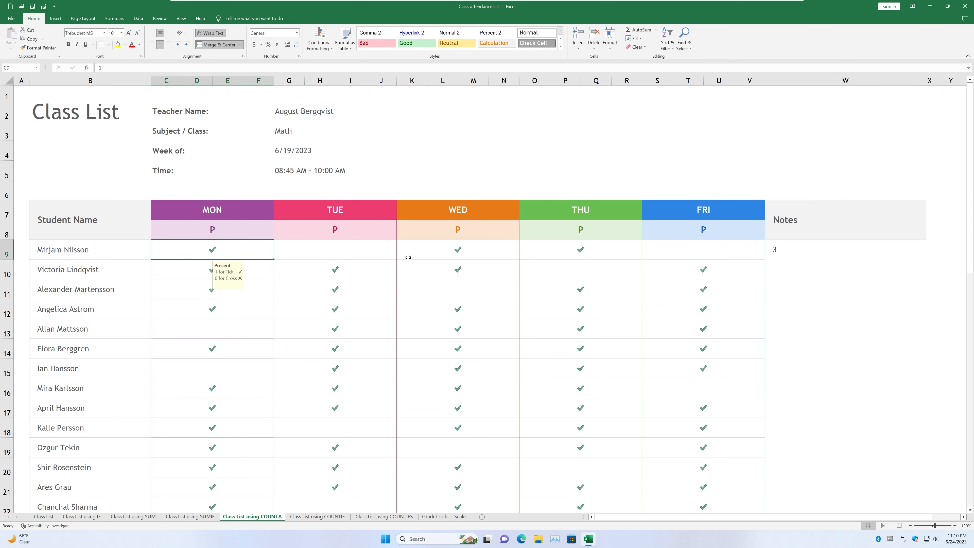
click(425, 254)
click(543, 250)
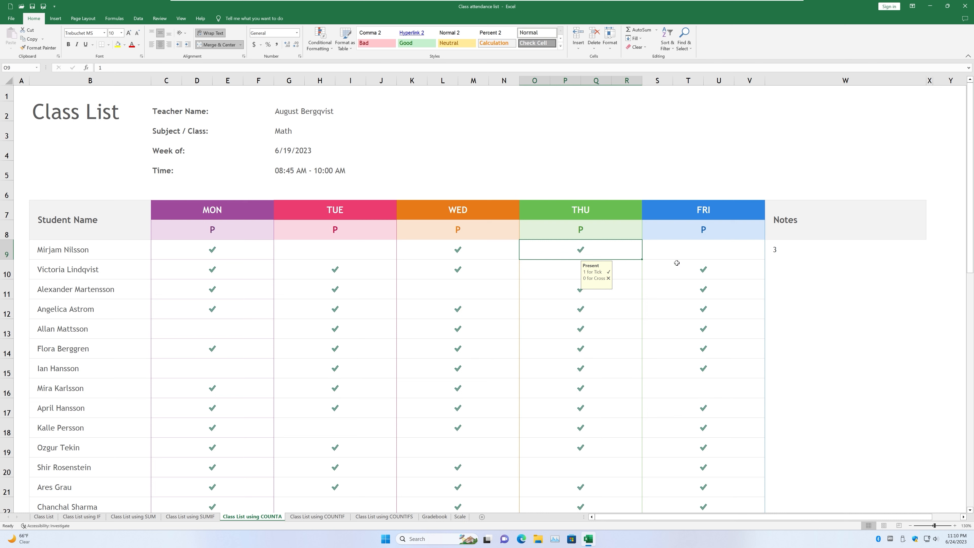
click(813, 253)
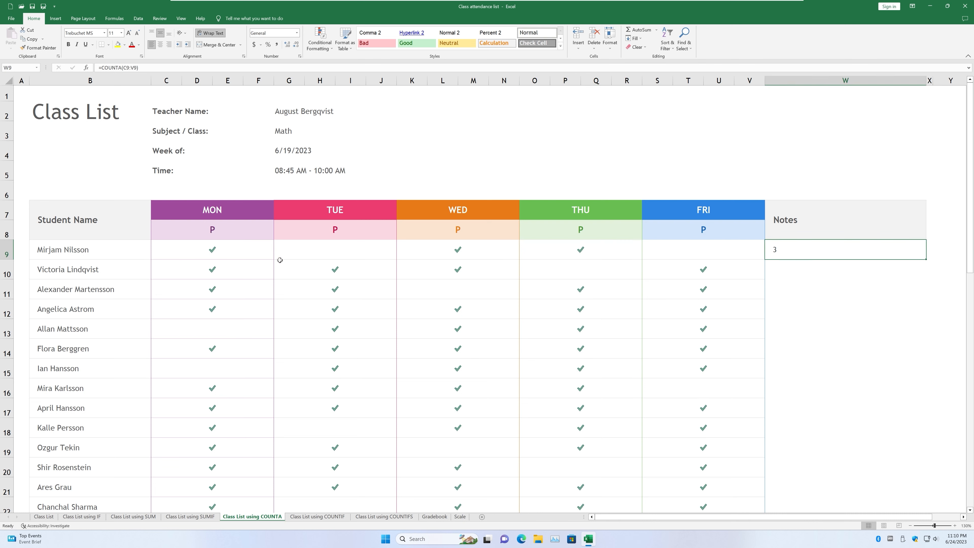
Step: Test how COUNTA treats a zero by entering 0 for Tuesday in G9, check row 9's count, and clear the entry again
click(314, 253)
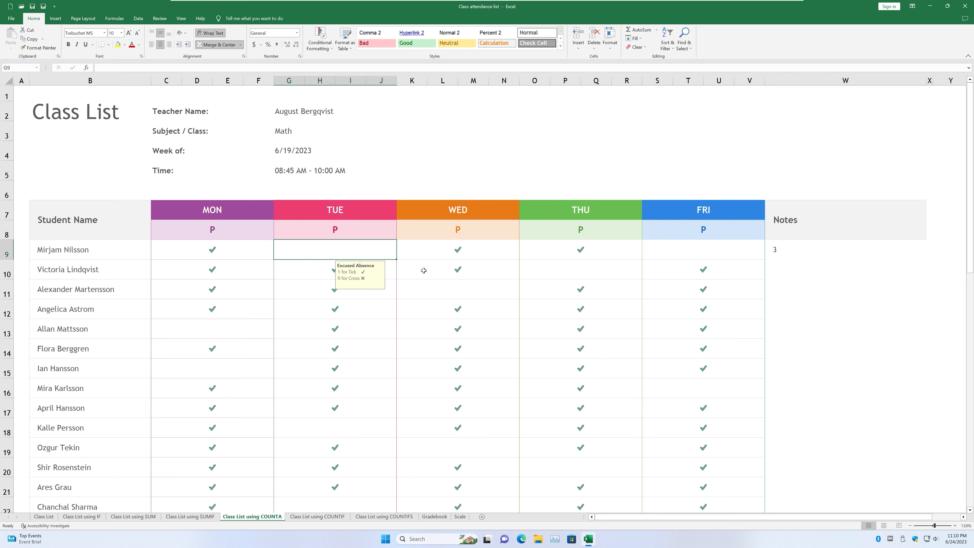
text(0)
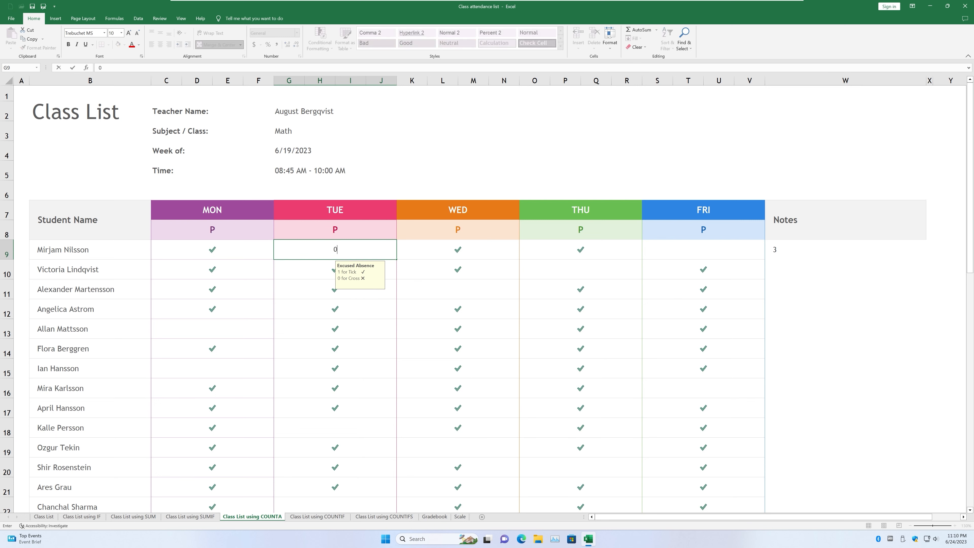
key(ctrl+Return)
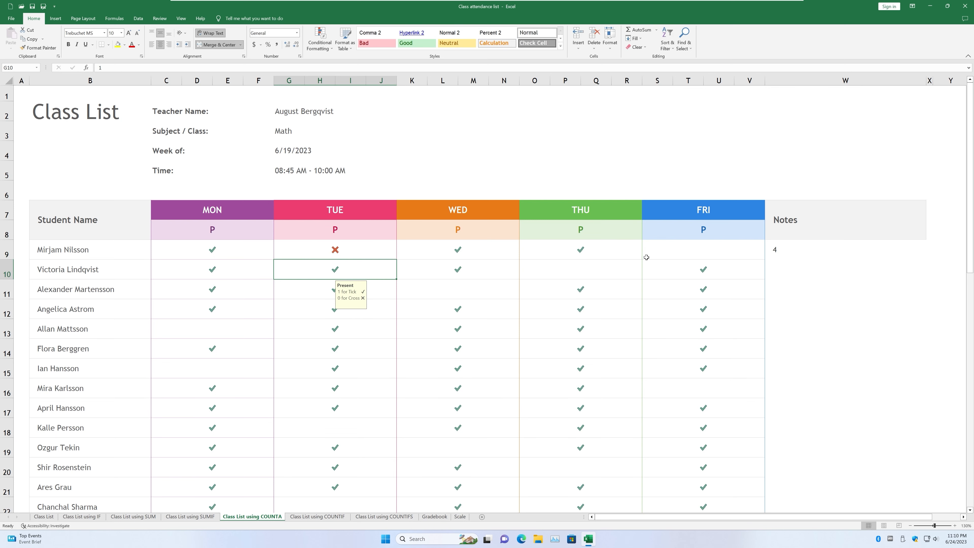
click(825, 242)
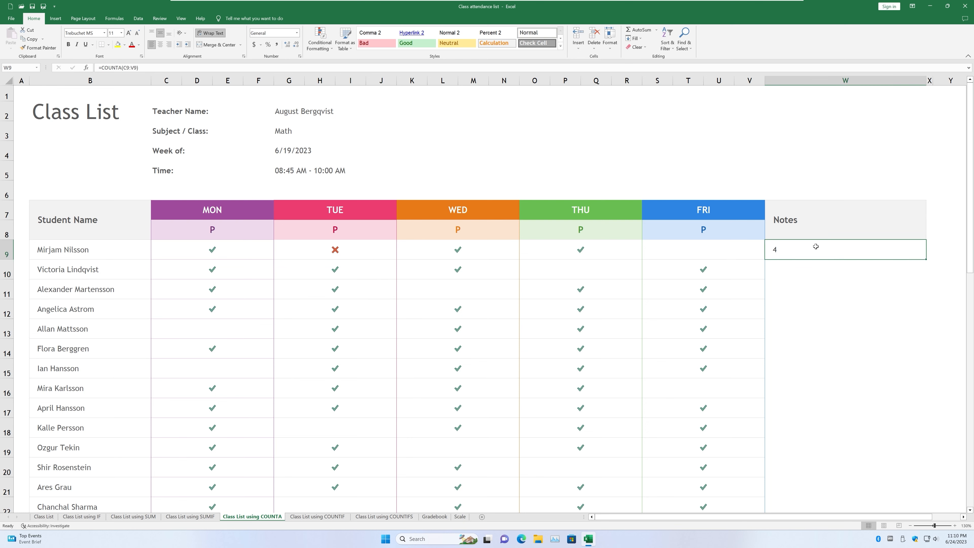
click(267, 256)
click(337, 254)
click(441, 251)
click(548, 252)
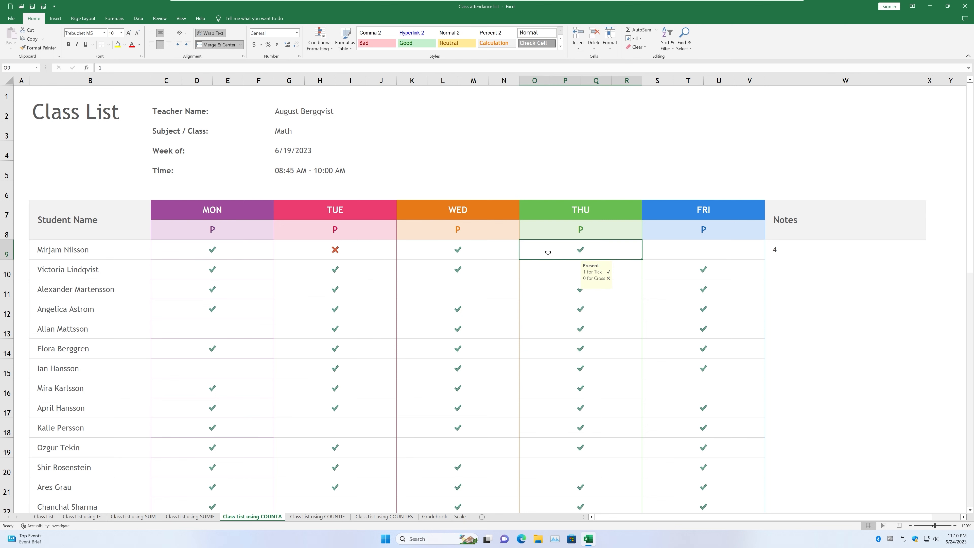
click(385, 249)
key(Delete)
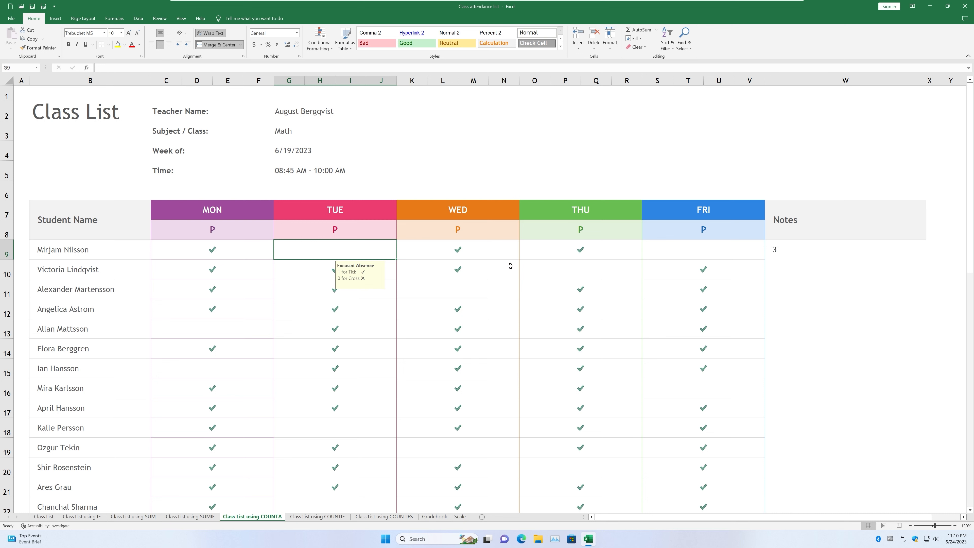
Step: Examine the blank attendance cells for Friday and Tuesday in row 9, Wednesday in row 11 and Monday in row 13
click(725, 253)
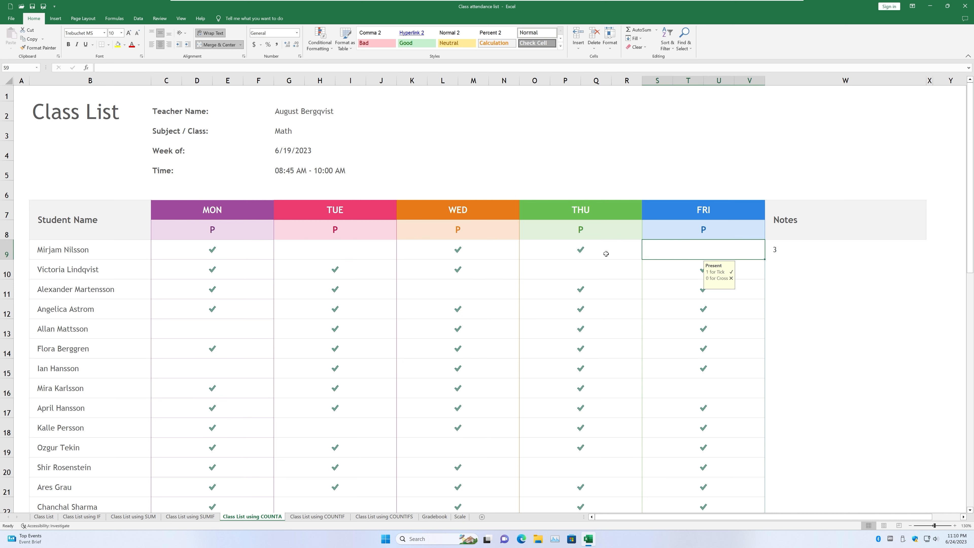
click(378, 255)
click(487, 280)
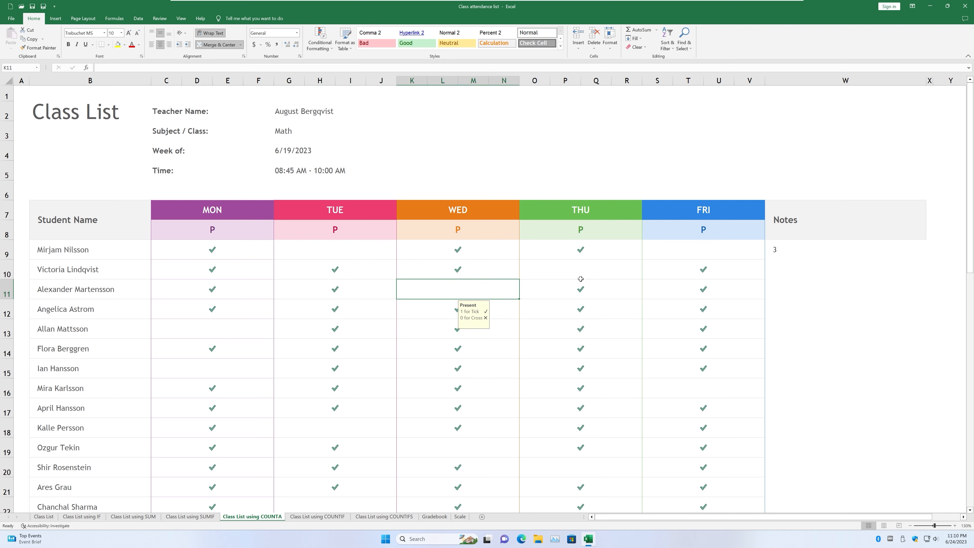
click(224, 330)
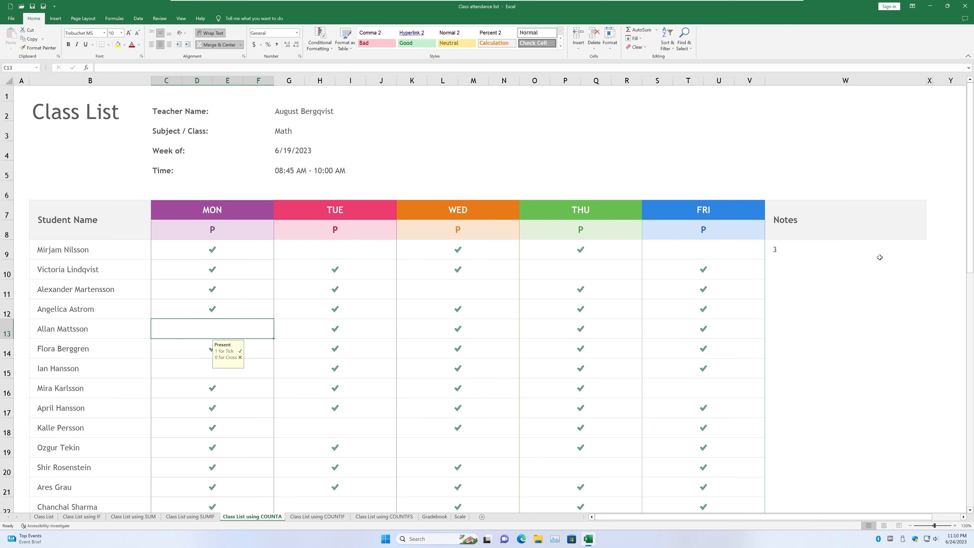
Step: Wrap the count in W9 in an IF test so the formula reads =IF(COUNTA(C9:V9)>=4,"Award","No award")
click(837, 258)
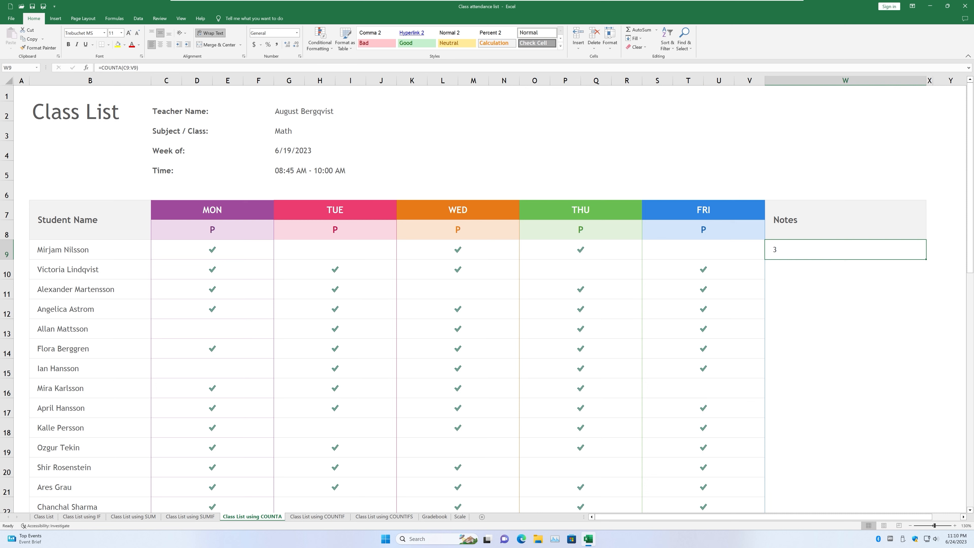
double_click(838, 258)
text(IF)
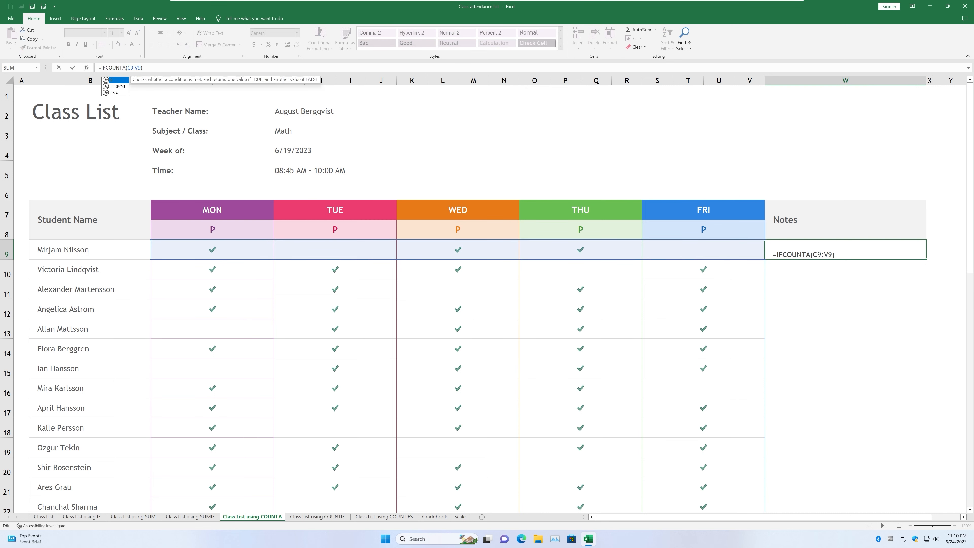
text(()
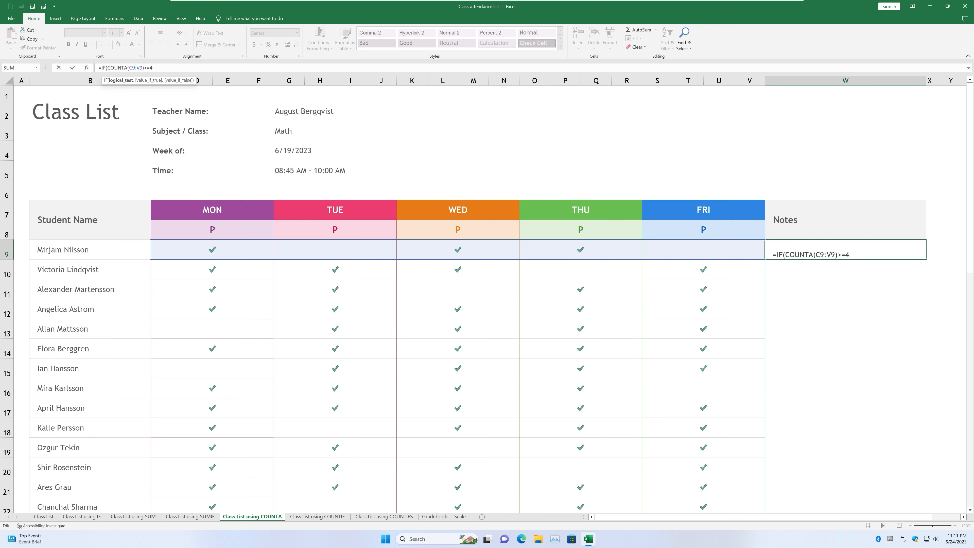
text(,"Award)
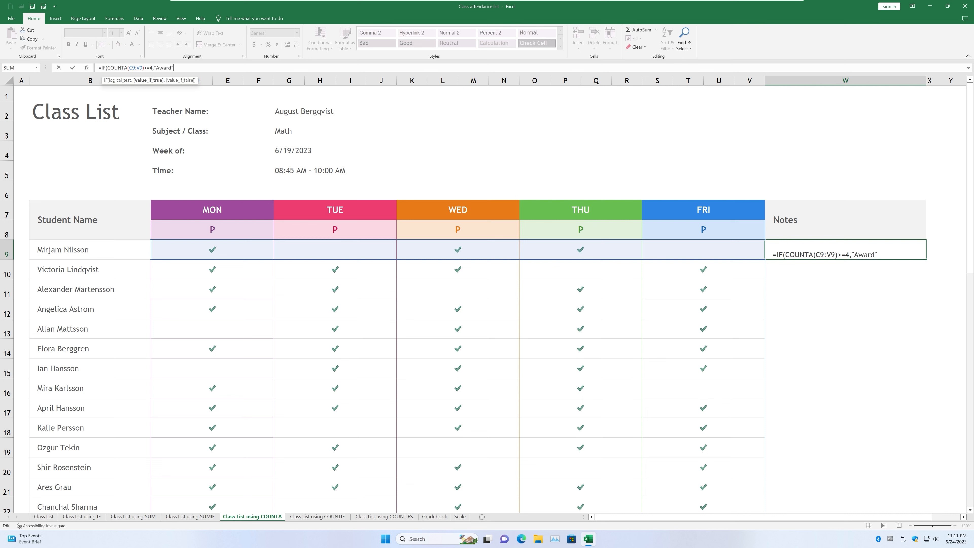
text(","Nowa)
text(a)
text())
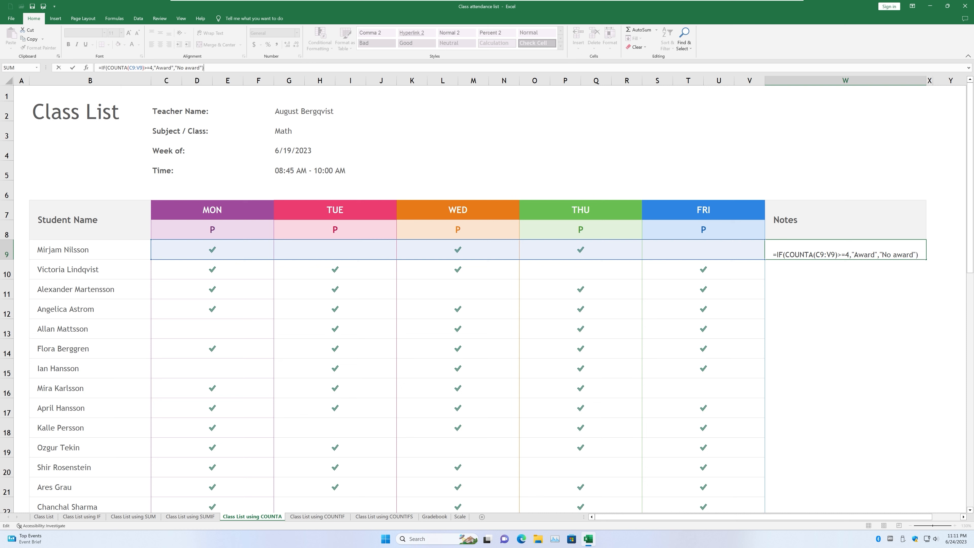
key(Return)
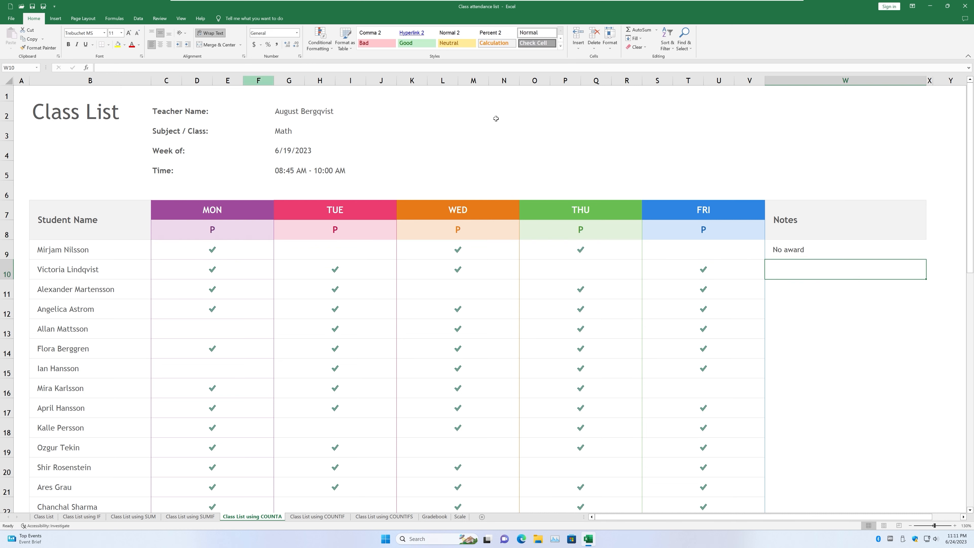
Step: Fill the IF and COUNTA formula from W9 down the Notes column for the remaining students
click(854, 247)
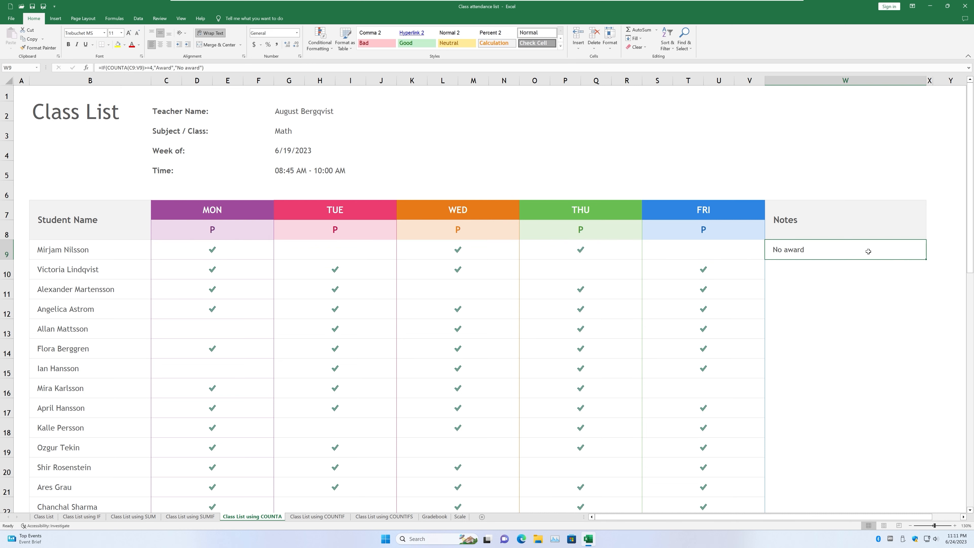
drag(926, 260, 847, 204)
scroll(921, 239, up, 14)
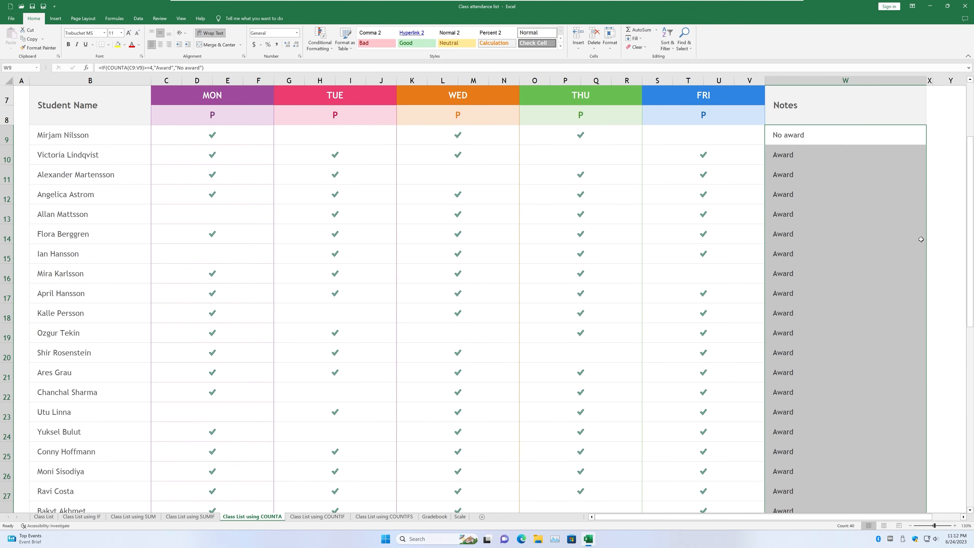
click(883, 219)
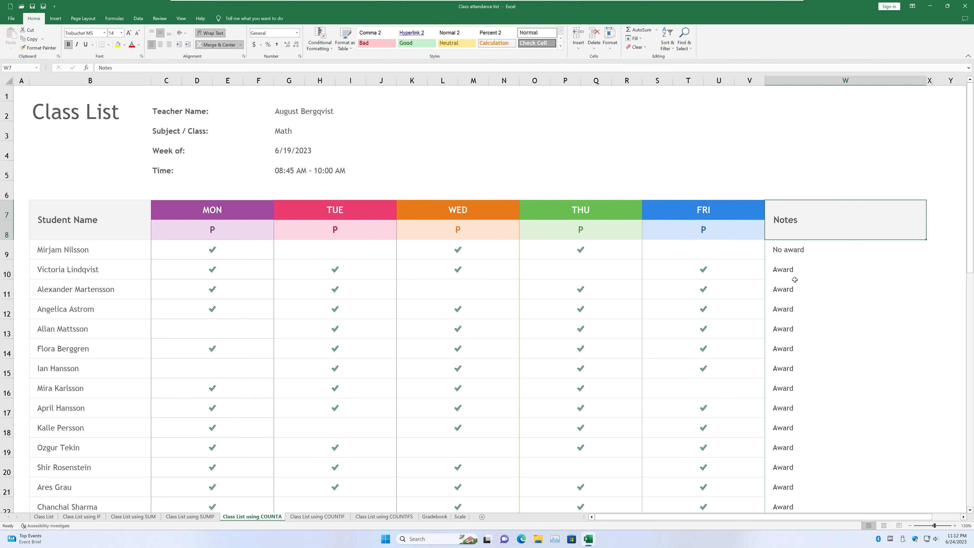
Step: Check the Monday to Thursday attendance marks in row 16 against that student's award note
scroll(272, 408, down, 2)
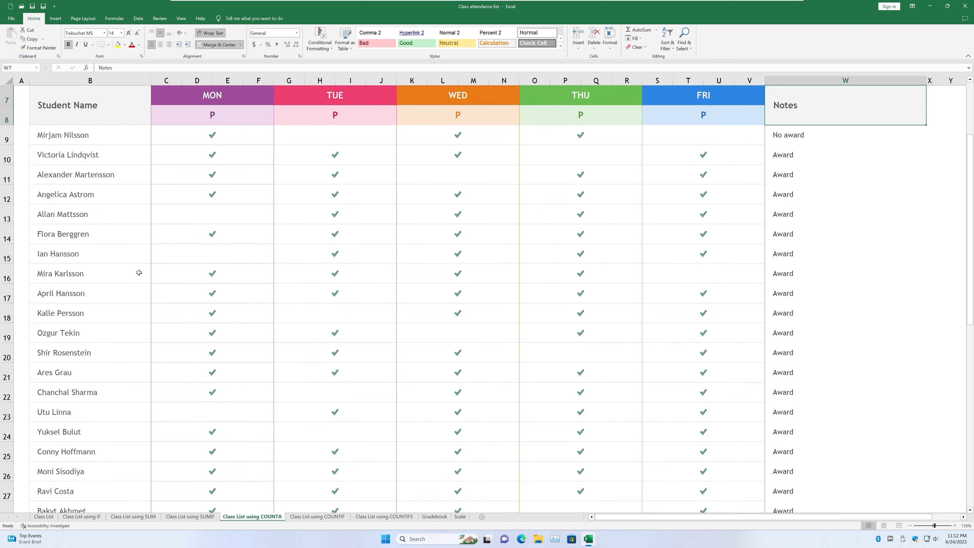
click(198, 273)
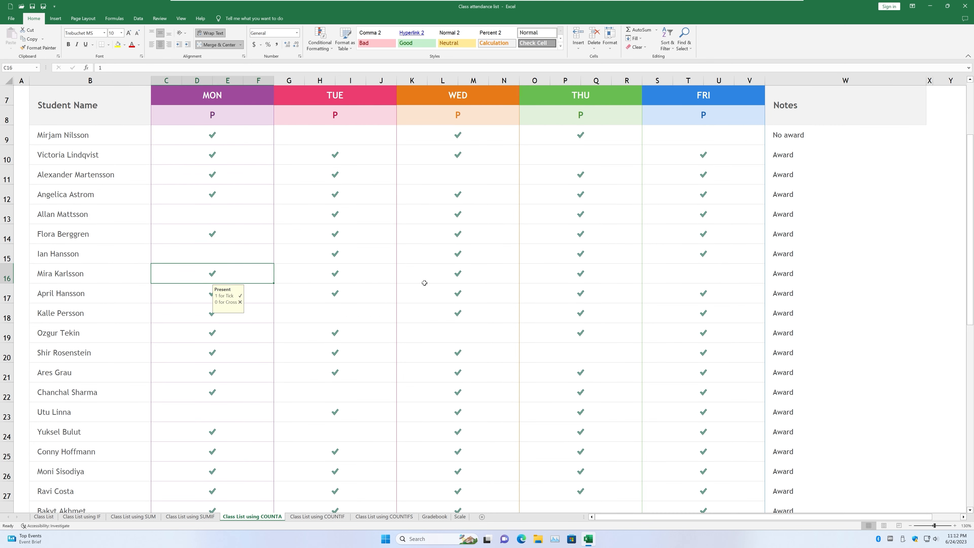
click(347, 276)
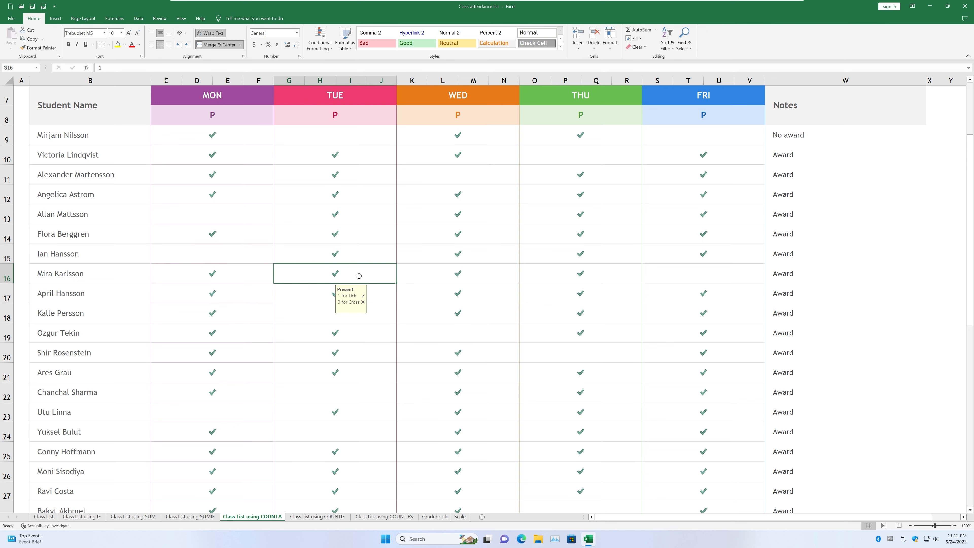
click(451, 276)
click(609, 276)
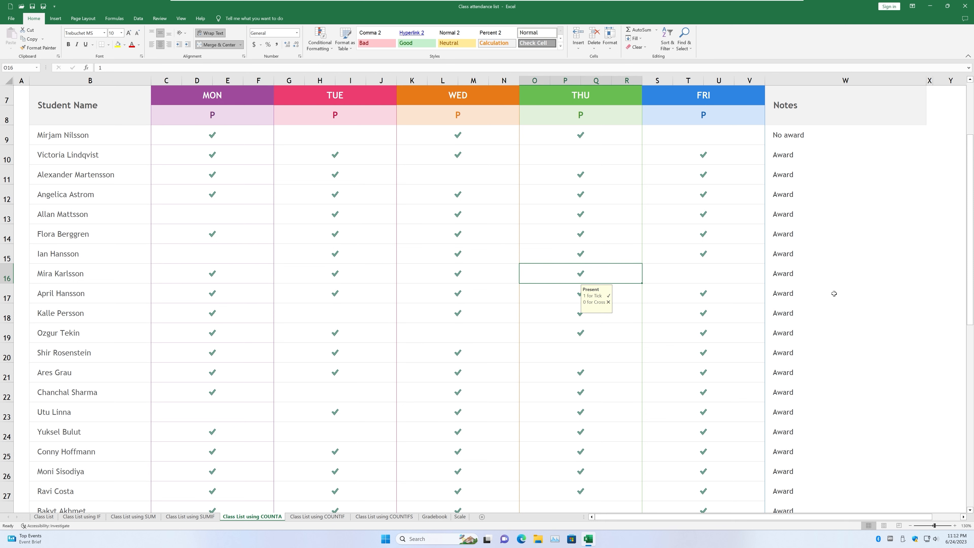
Step: Review the award note in row 16 and compare row 31's Monday, Wednesday and Friday marks with its note
click(827, 278)
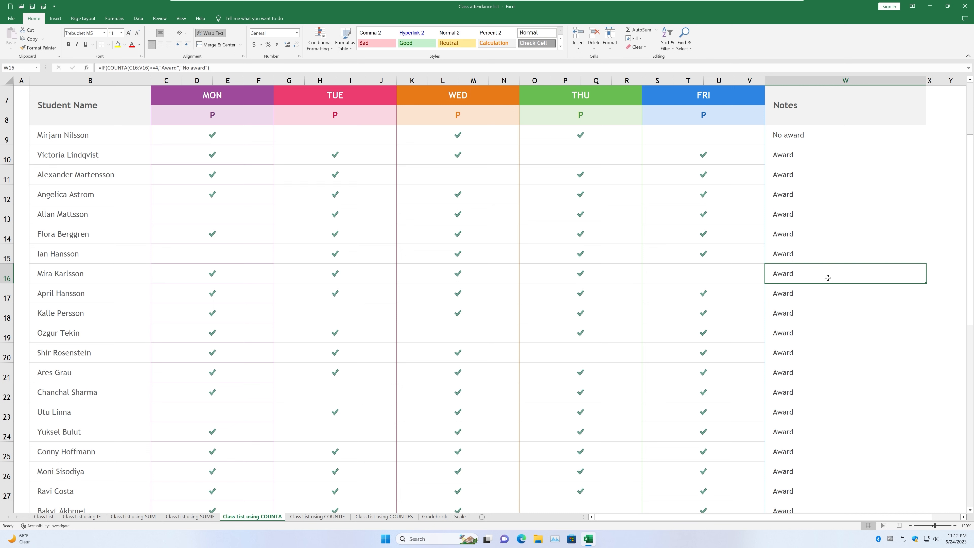
scroll(280, 358, down, 3)
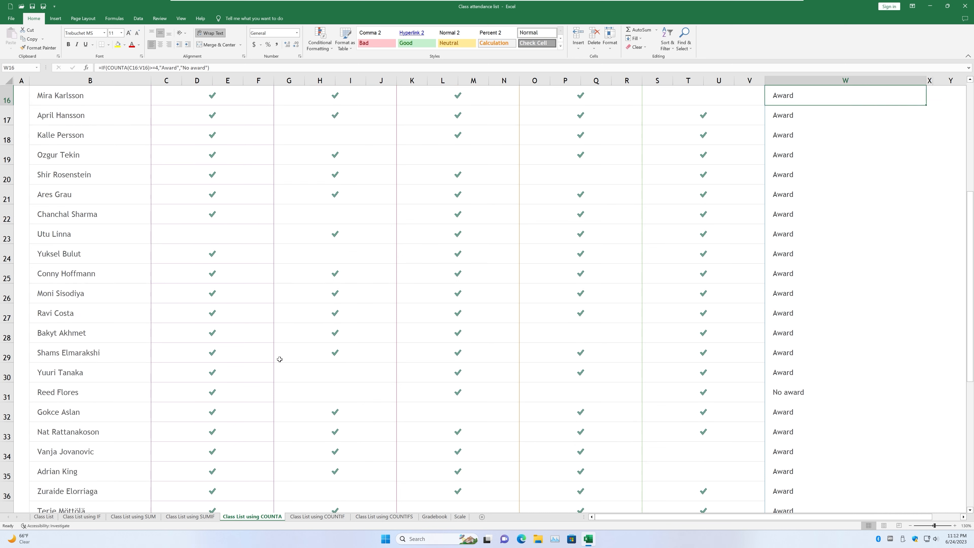
scroll(279, 359, down, 1)
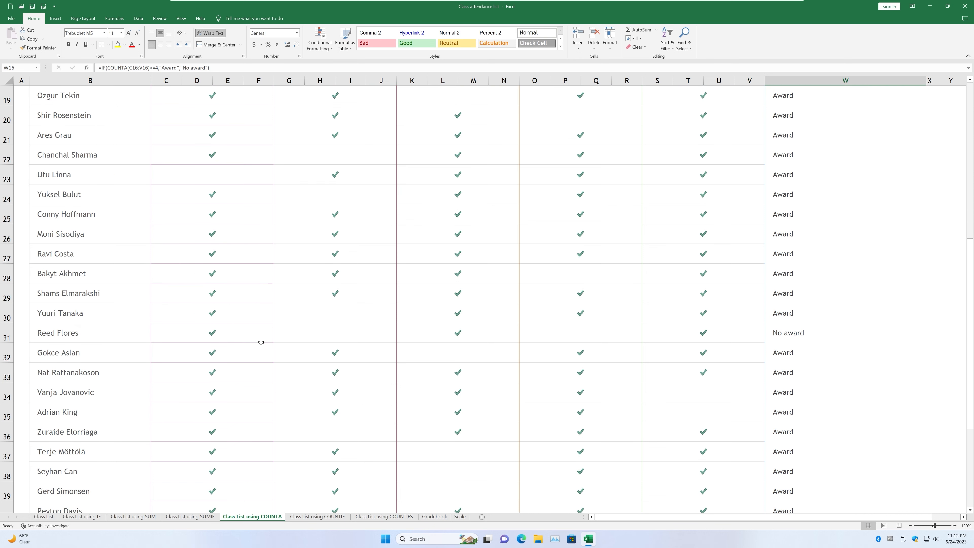
click(233, 332)
click(470, 330)
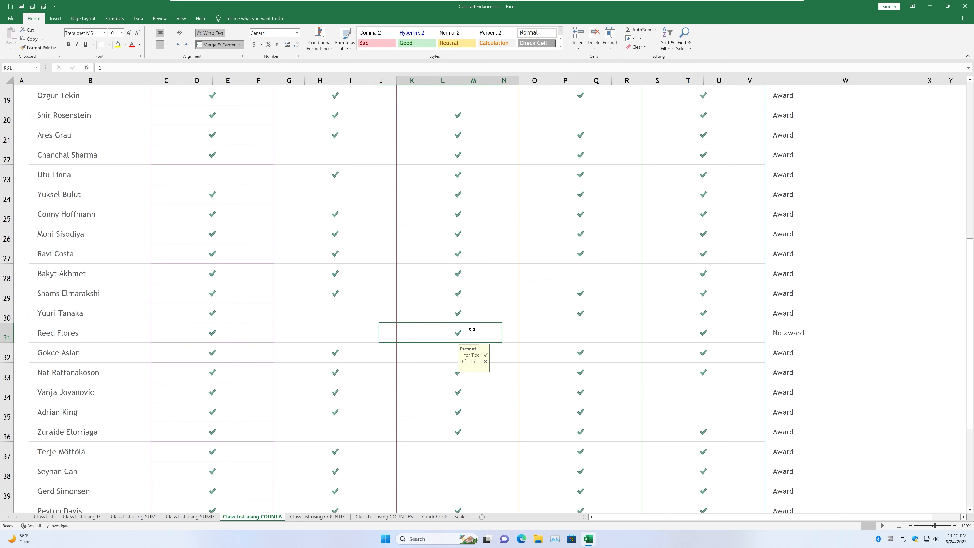
click(676, 332)
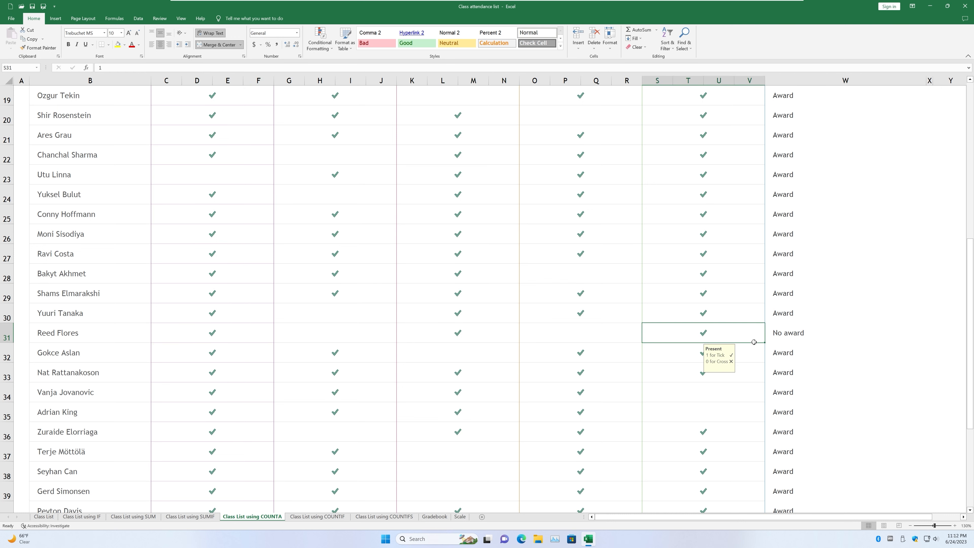
click(777, 332)
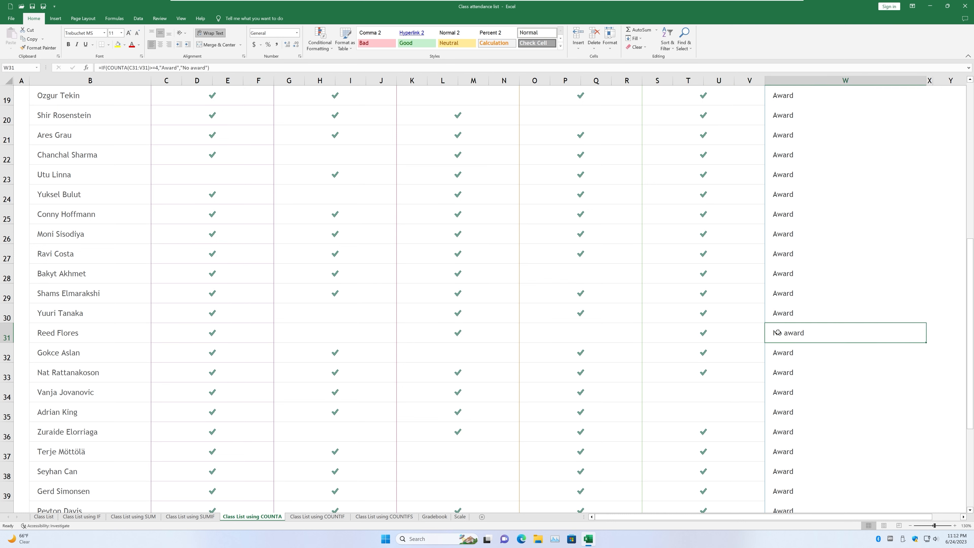
Step: Check the Monday to Thursday attendance marks in row 34 against that student's award note
click(184, 399)
click(380, 389)
click(428, 388)
click(567, 396)
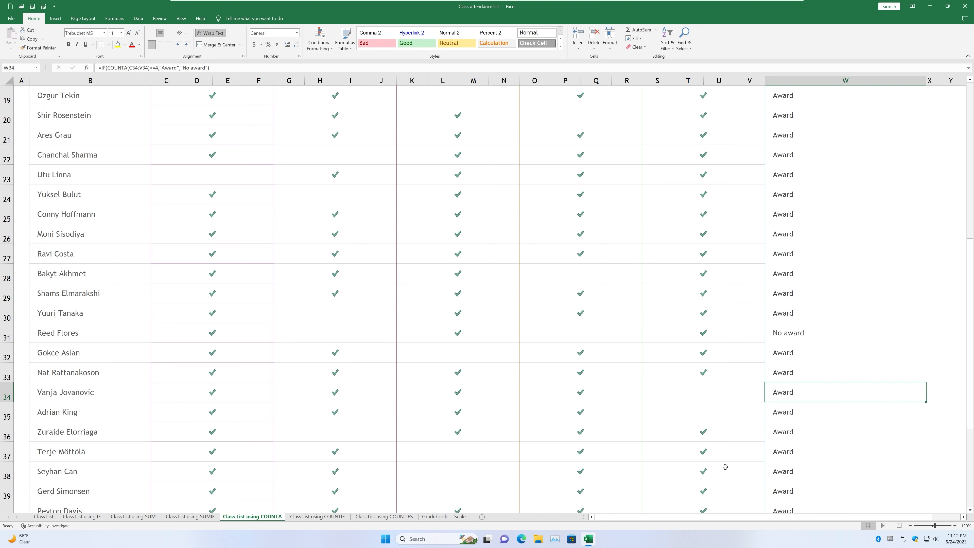
Step: On the Class List using COUNTIF sheet, enter =COUNTIF(C9:V9,$C$9) in W9
click(317, 516)
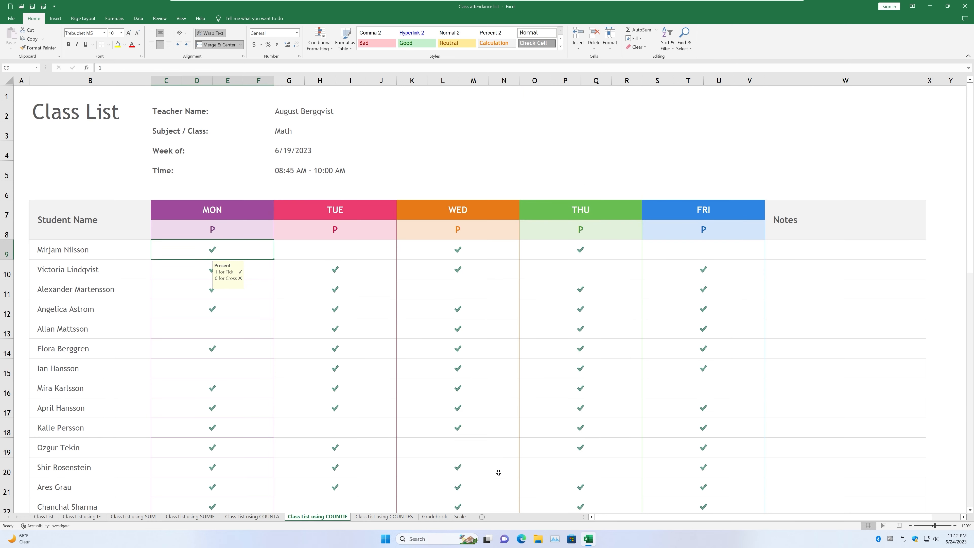
click(830, 251)
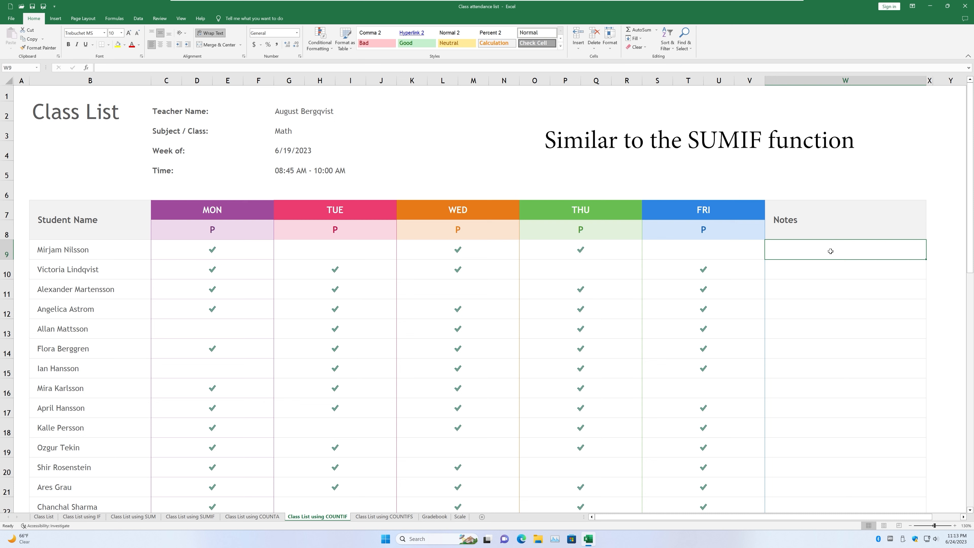
text(=COU)
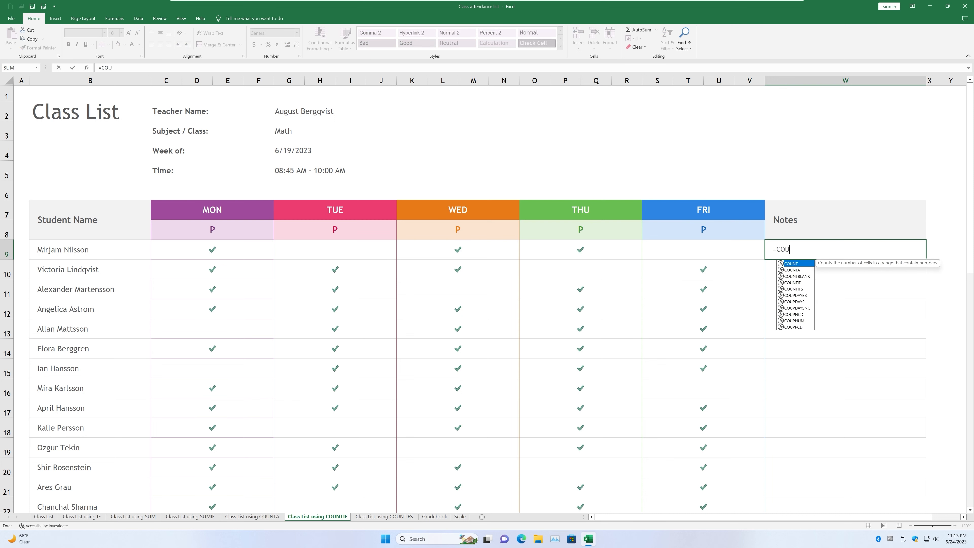
text(NTIF)
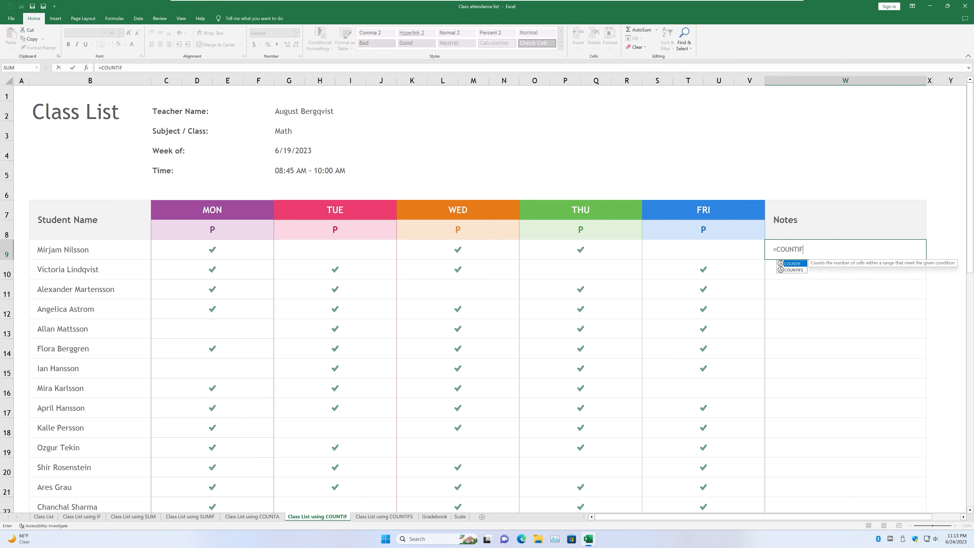
text(()
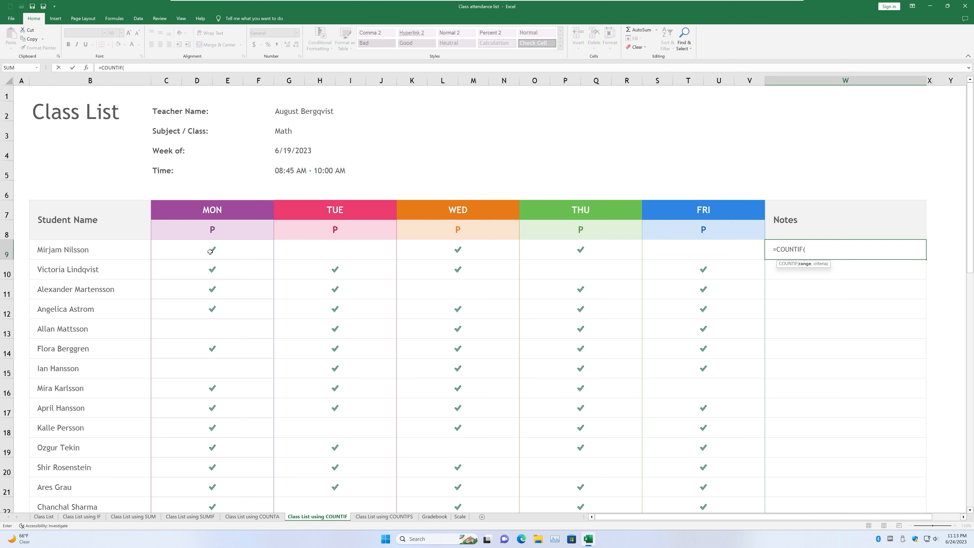
drag(213, 252, 706, 258)
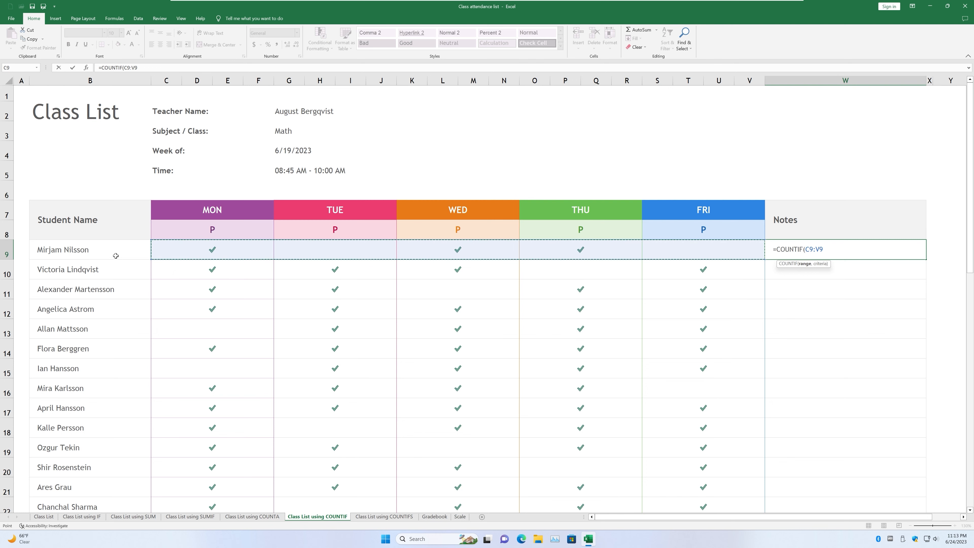
text(,)
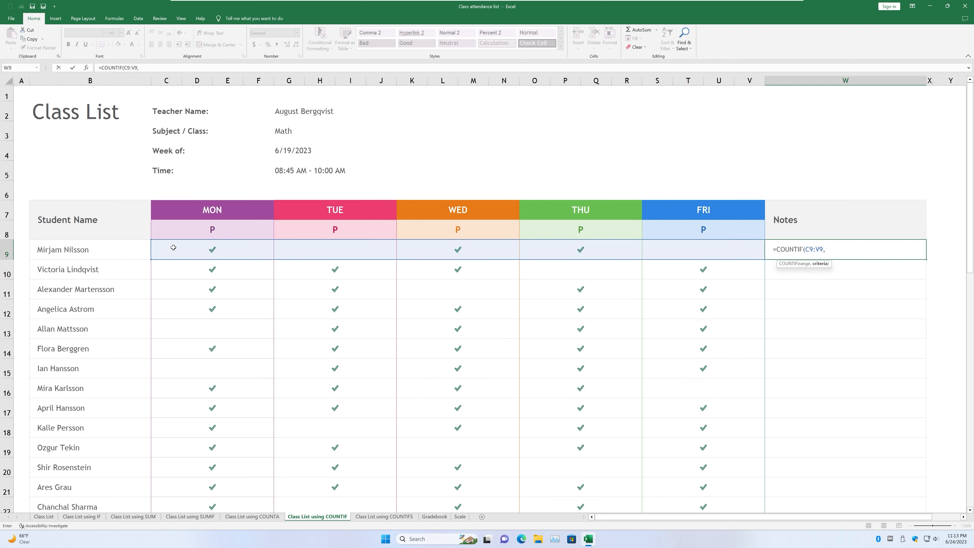
click(197, 248)
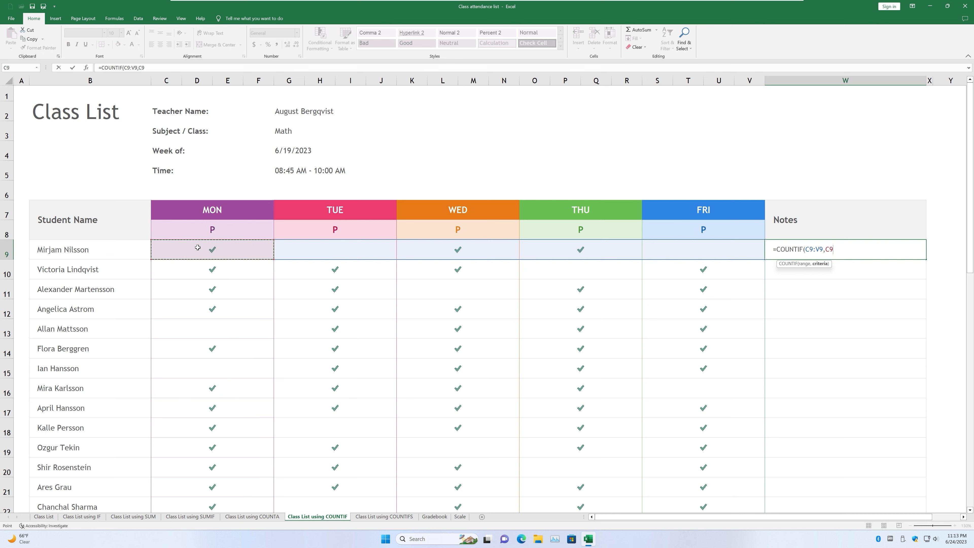
key(F4)
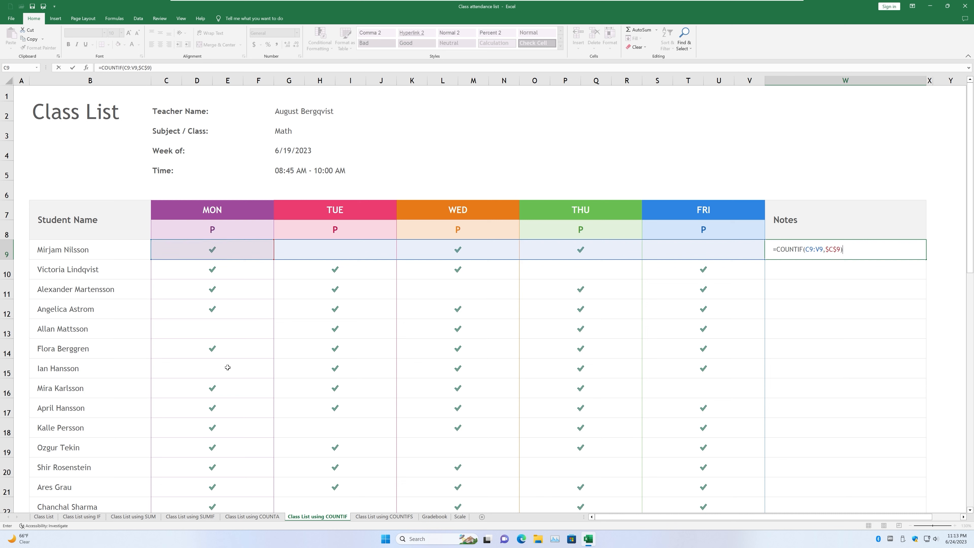
key(Return)
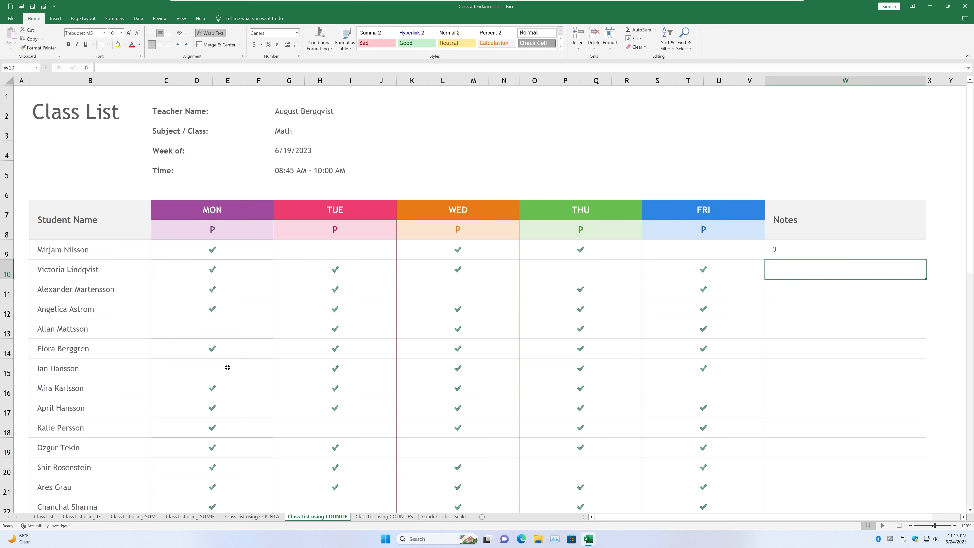
Step: Compare the count in W9 with the Monday, Wednesday and Thursday attendance marks in row 9
click(802, 255)
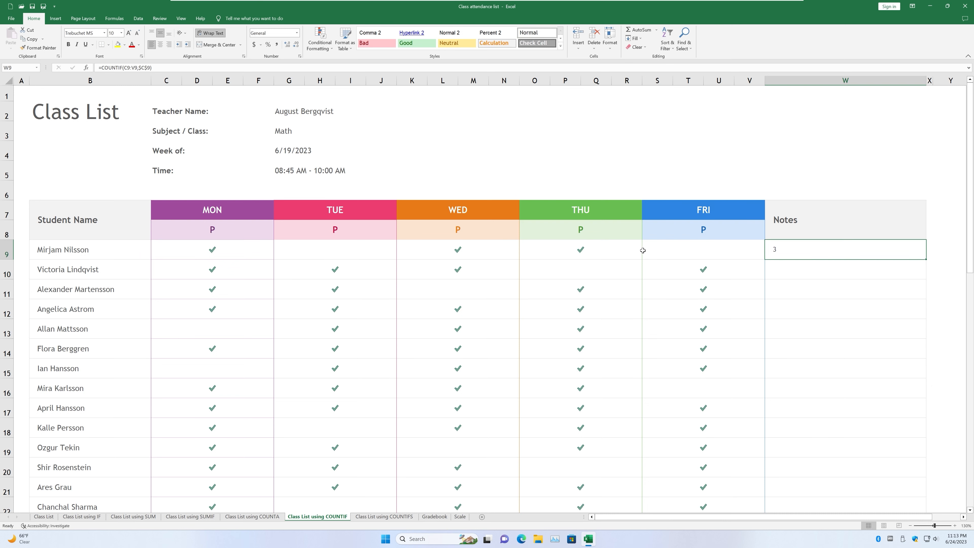
click(252, 253)
click(495, 259)
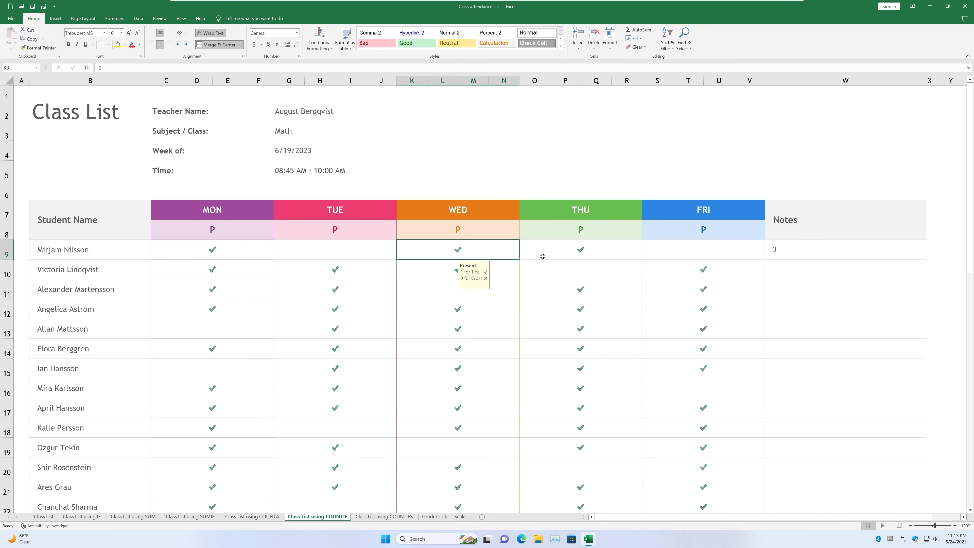
click(610, 252)
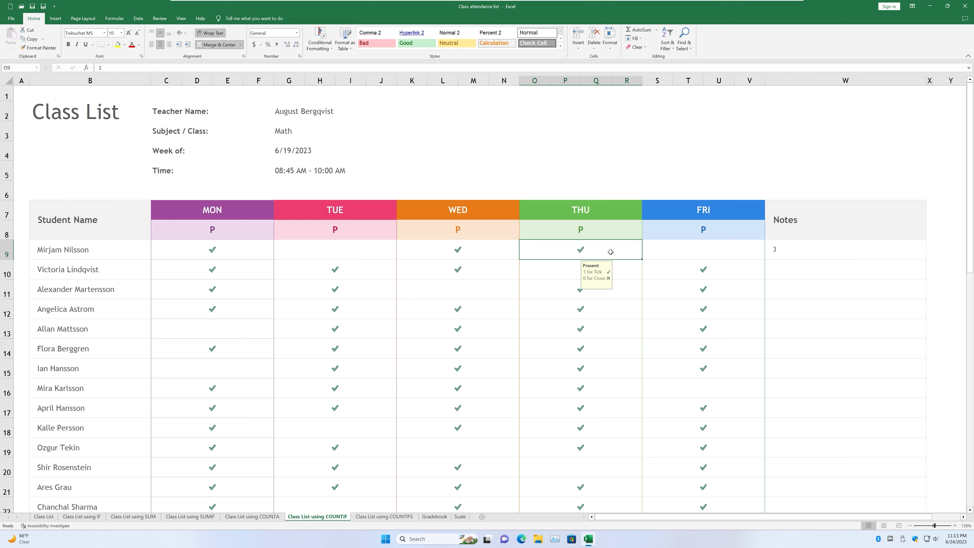
Step: Fill the COUNTIF formula from W9 down the Notes column through row 48
click(866, 251)
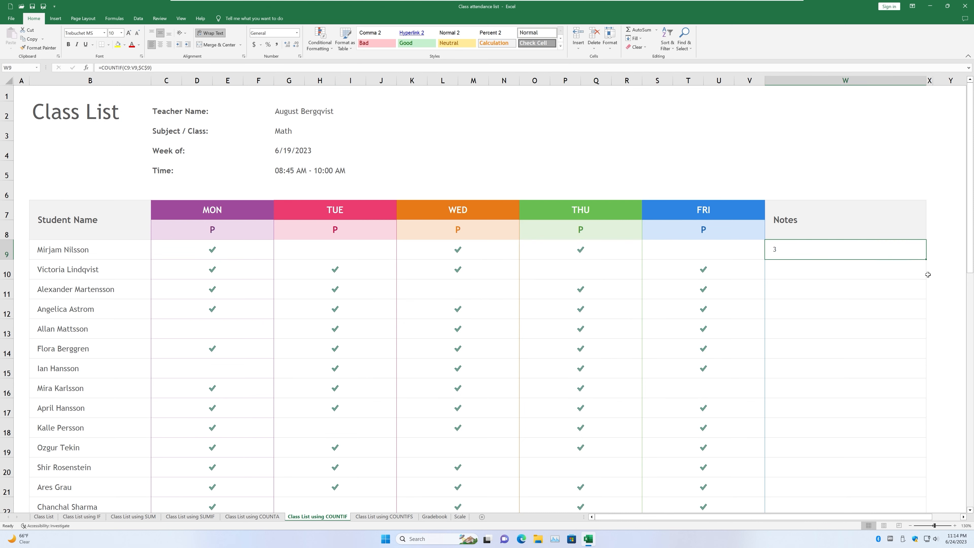
drag(927, 259, 901, 478)
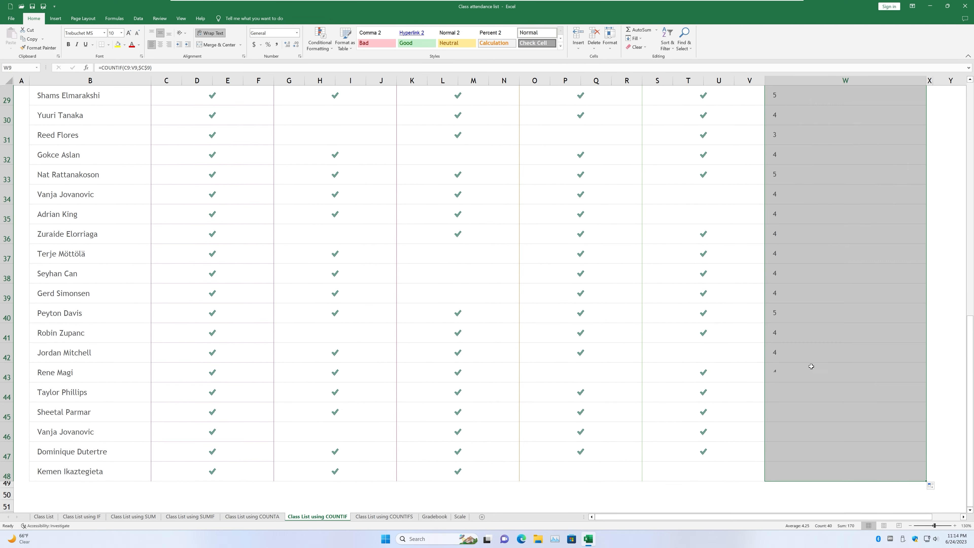
scroll(801, 344, up, 10)
click(699, 342)
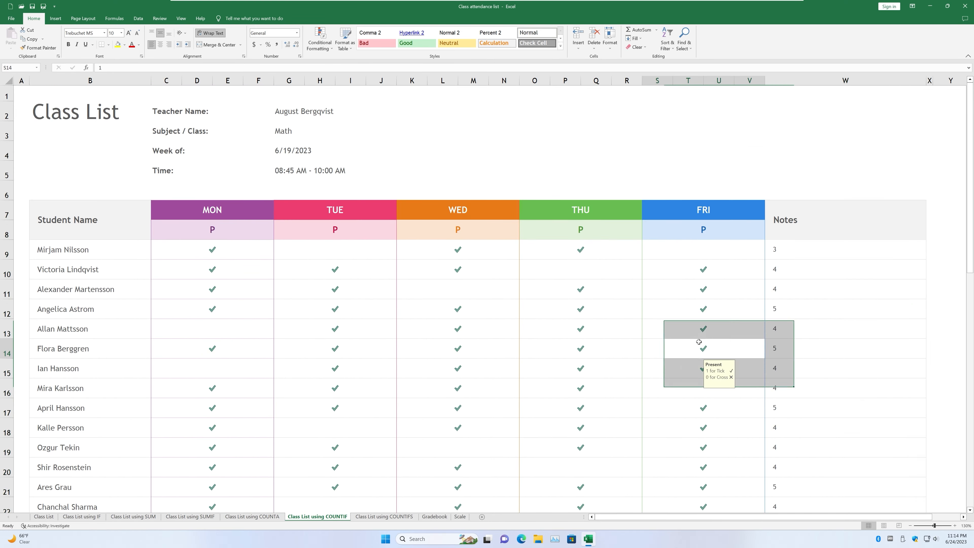
Step: Check the count in W12 against the Monday to Friday attendance marks in row 12
click(792, 309)
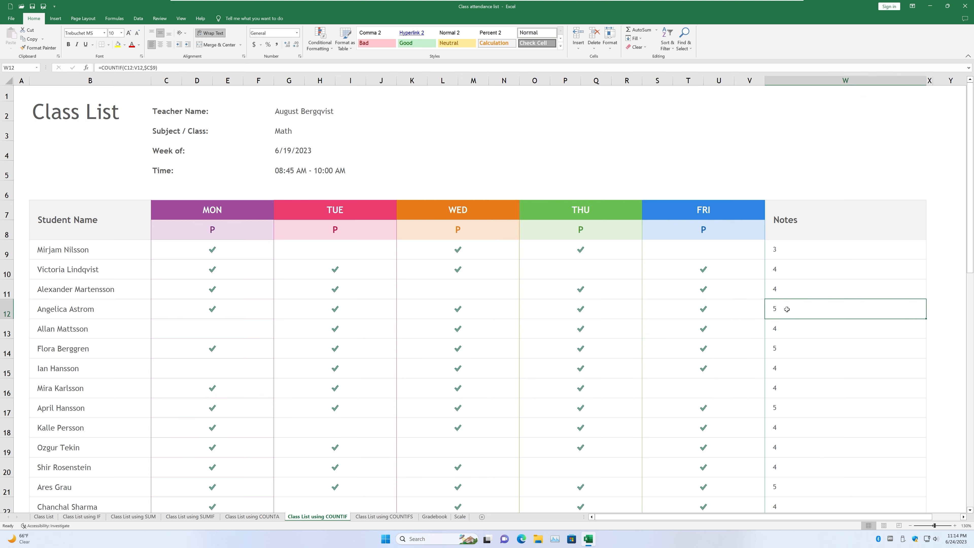
click(250, 316)
click(322, 315)
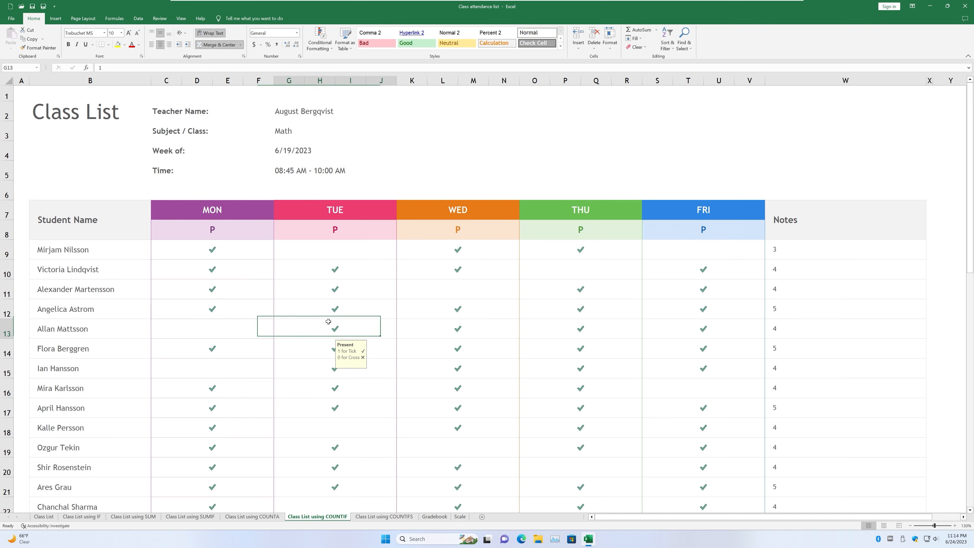
click(463, 314)
click(233, 309)
click(332, 311)
click(460, 311)
click(570, 320)
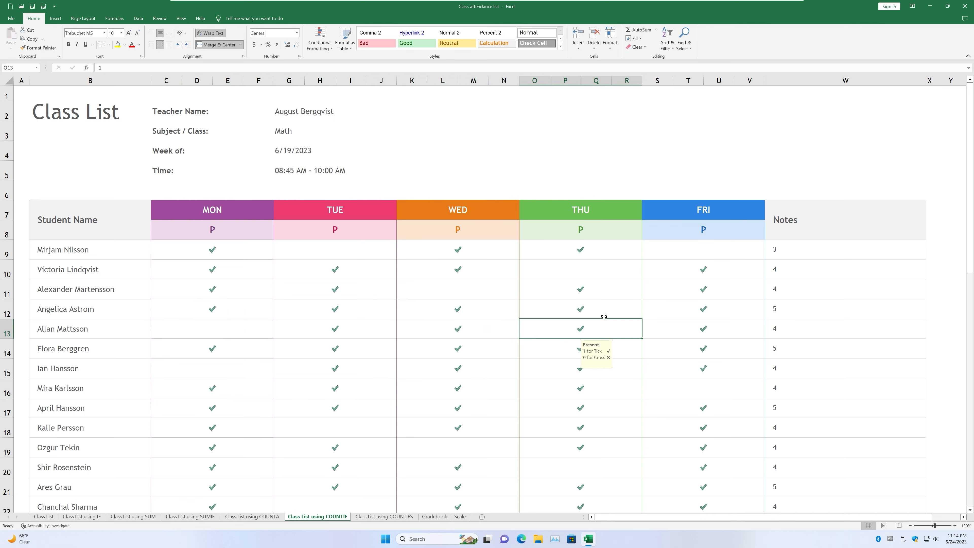
click(721, 317)
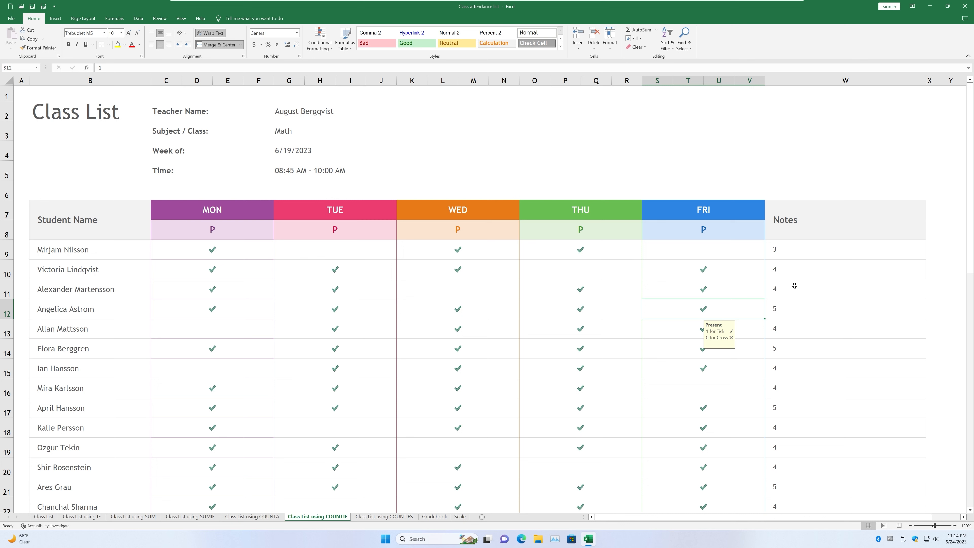
Step: Wrap the count in W9 in an IF test so the formula reads =IF(COUNTIF(C9:V9,$C$9)>=4,"Award","No award")
click(790, 250)
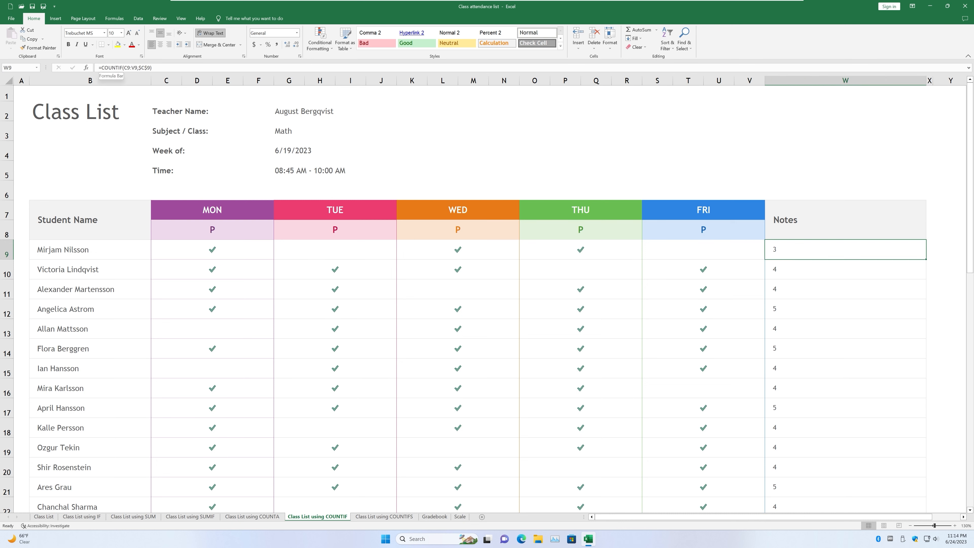
click(111, 67)
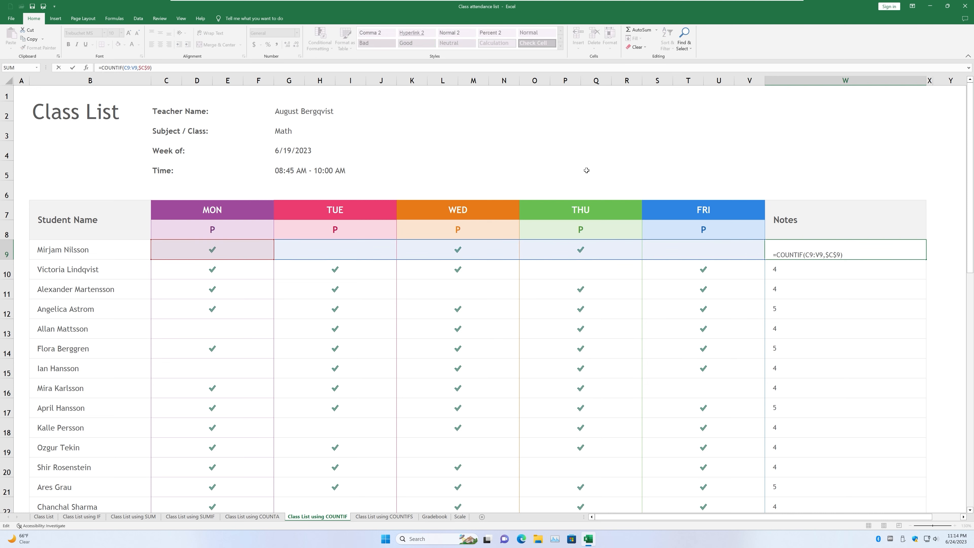
text(IF)
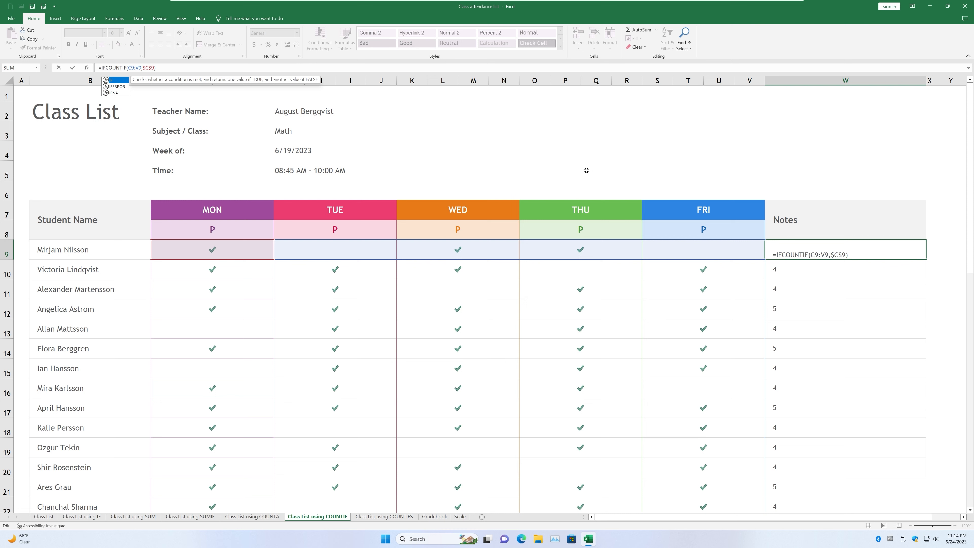
text(()
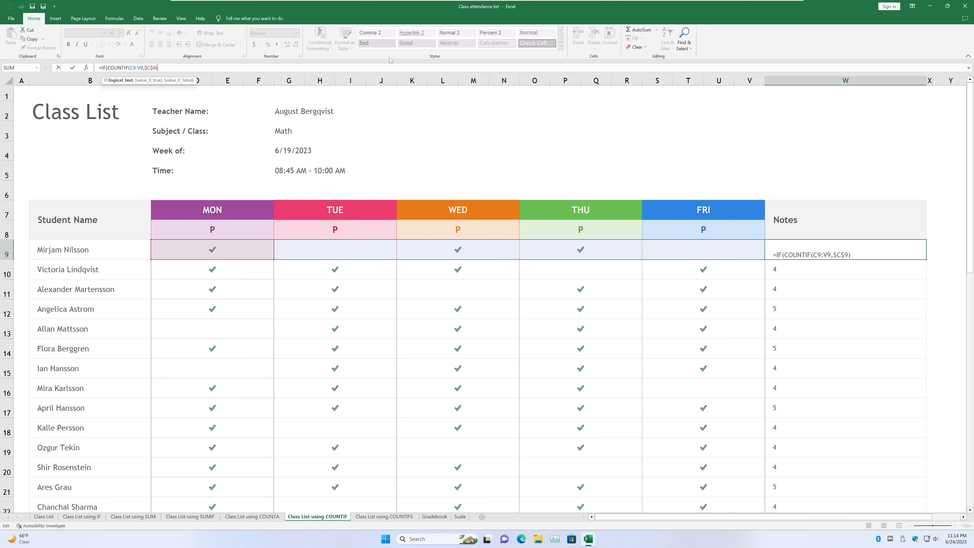
text(,"Awar)
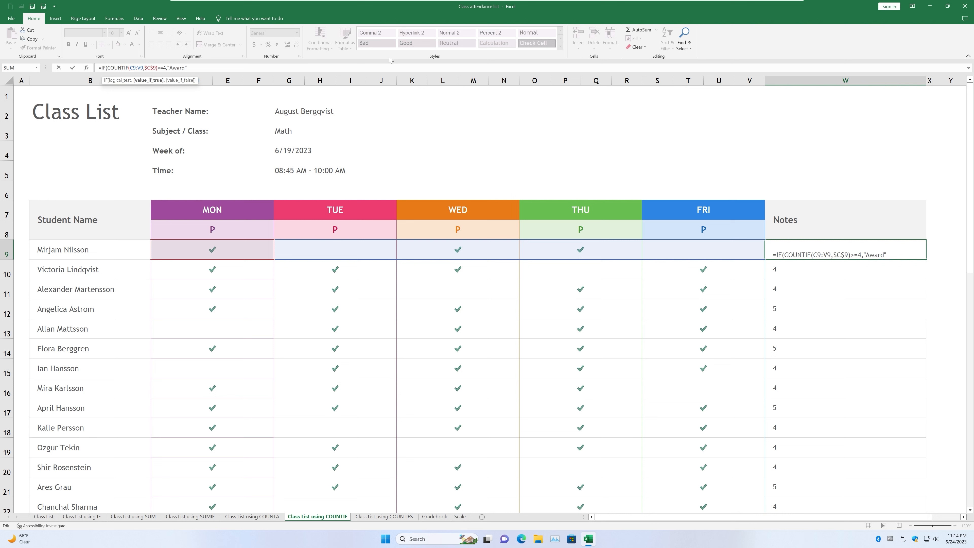
text(d","No award"))
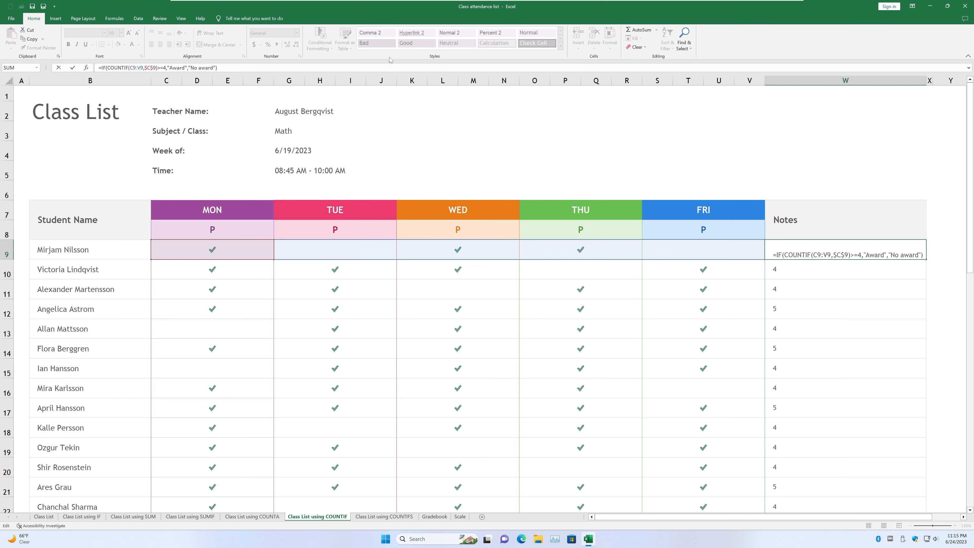
key(Return)
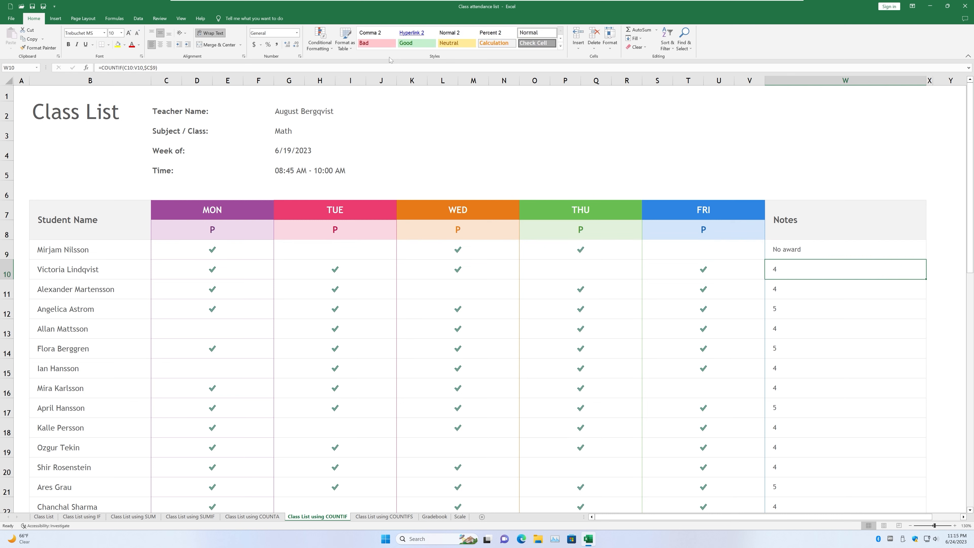
Step: Fill the IF and COUNTIF award formula from W9 down the Notes column through row 48
click(852, 255)
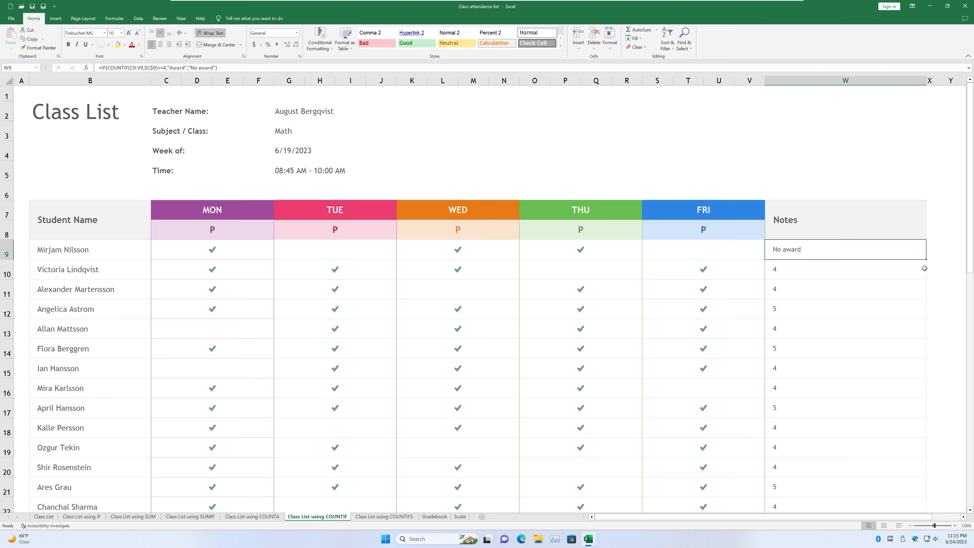
drag(927, 260, 902, 476)
scroll(681, 388, up, 10)
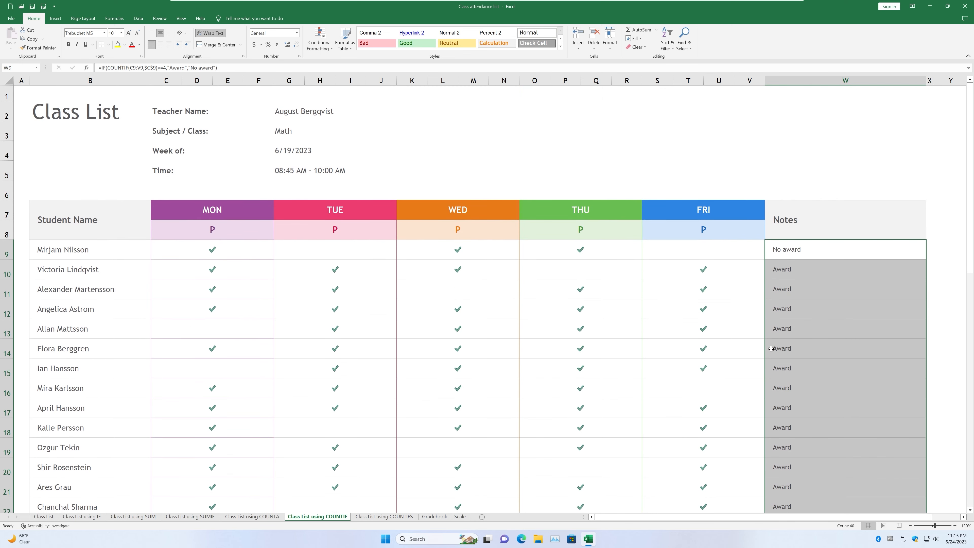
Step: Compare the award result in row 13 with that student's attendance marks
click(776, 333)
click(574, 323)
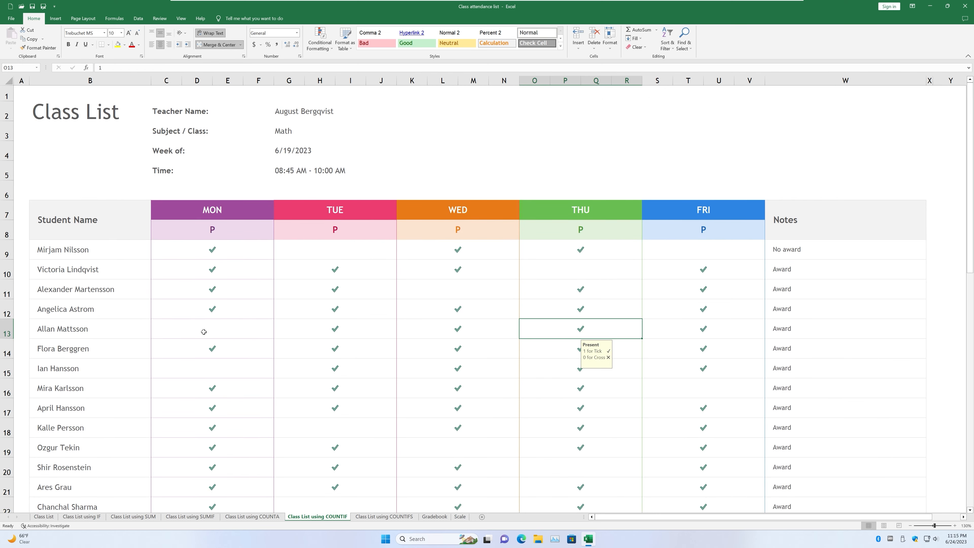
scroll(291, 363, down, 1)
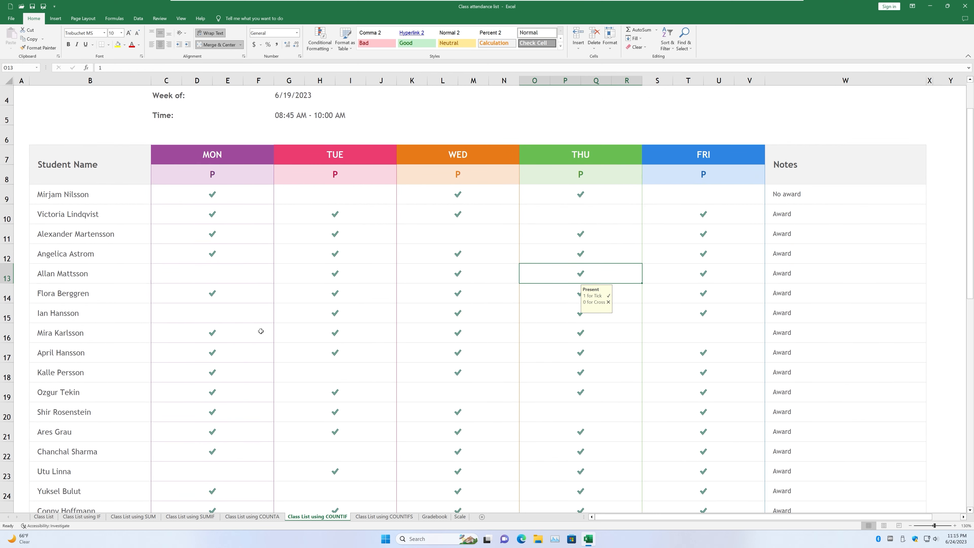
Step: Check the award formula and result in W15 against the Monday to Friday attendance marks in row 15
click(165, 312)
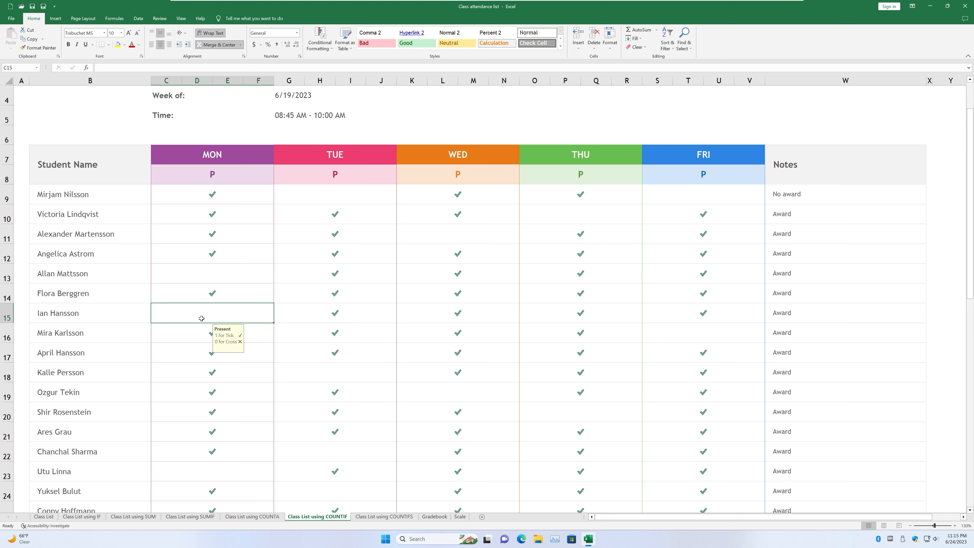
click(840, 312)
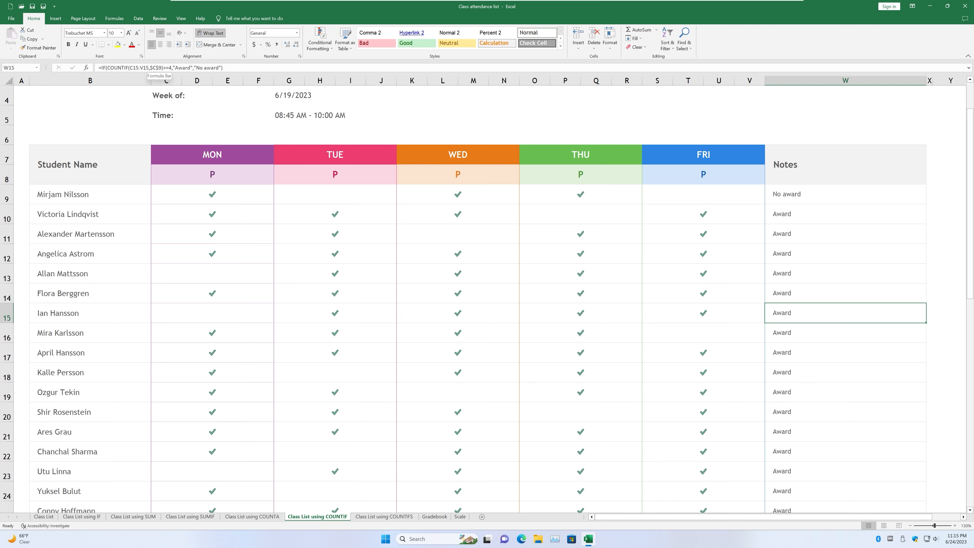
click(208, 201)
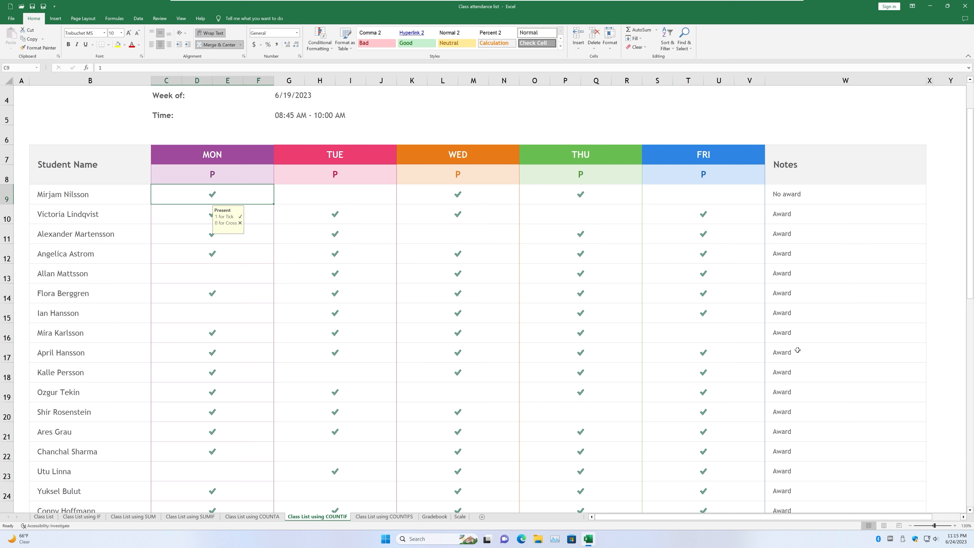
click(193, 316)
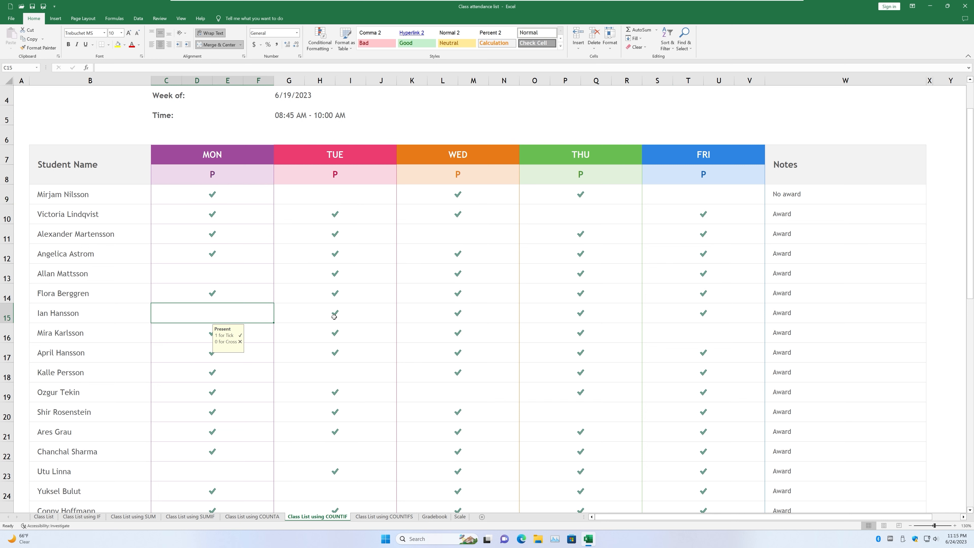
click(361, 316)
click(416, 318)
click(546, 320)
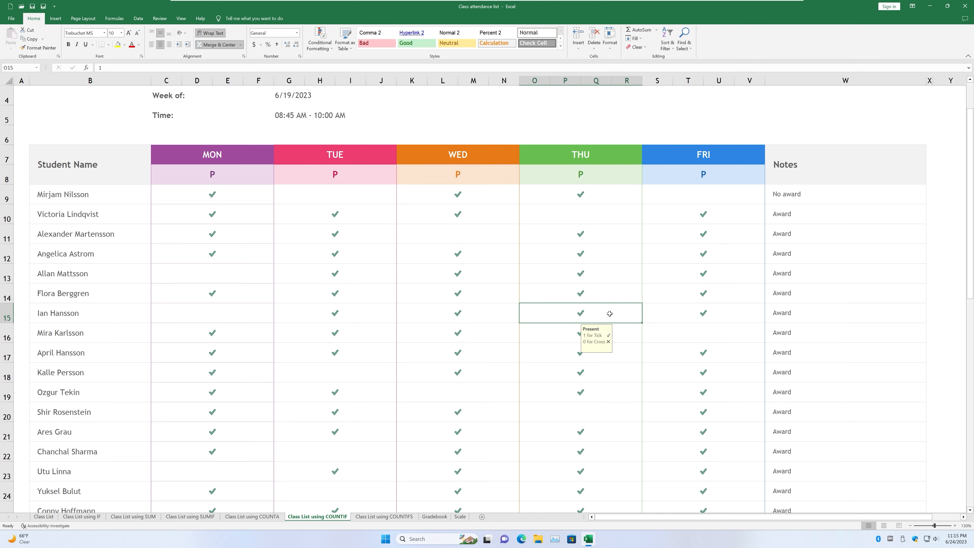
click(686, 314)
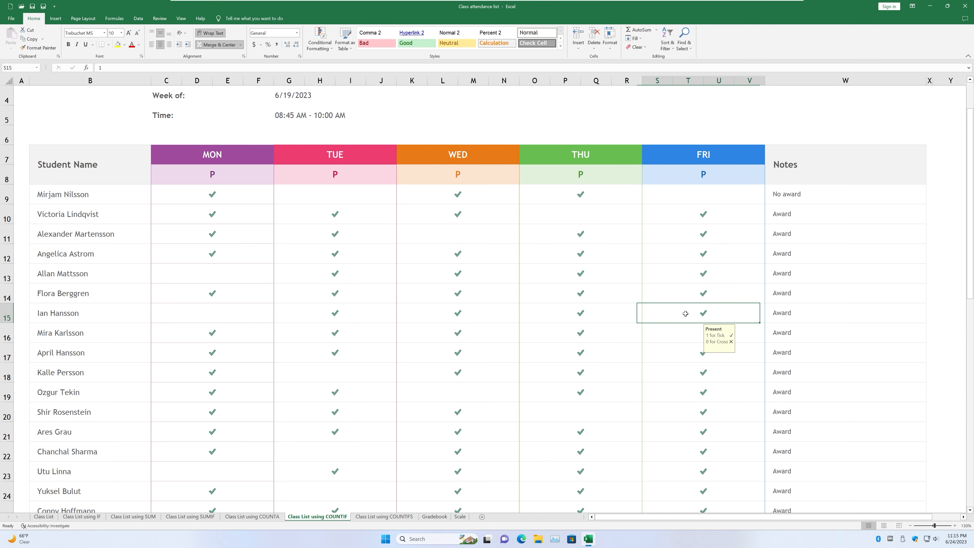
click(787, 316)
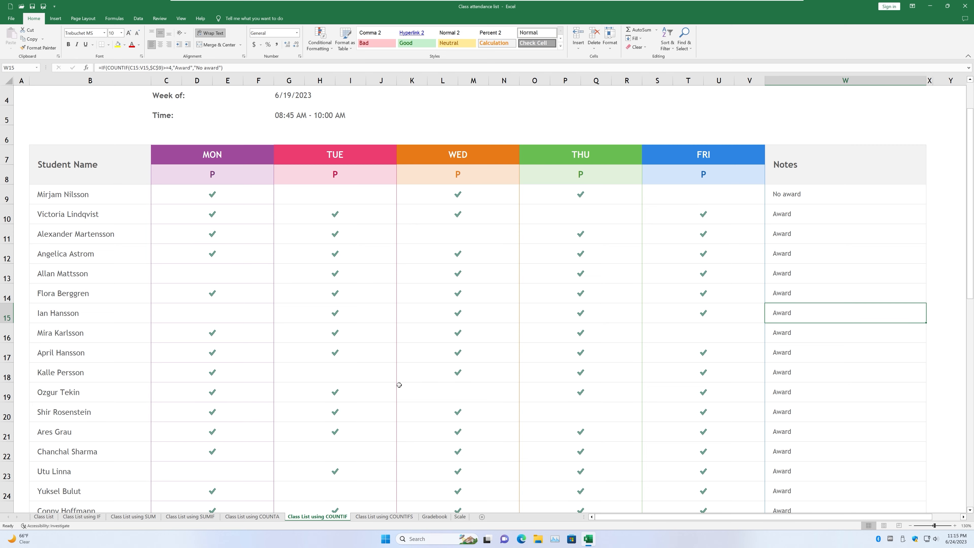
Step: Check the award result in W37 against the Monday, Tuesday, Thursday and Friday attendance marks in row 37
scroll(315, 393, down, 7)
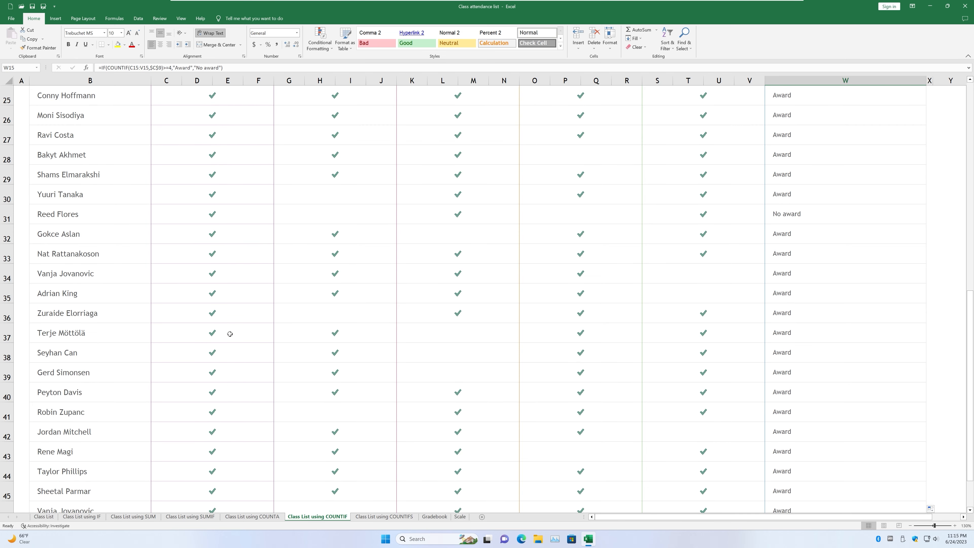
click(229, 334)
click(289, 339)
click(561, 341)
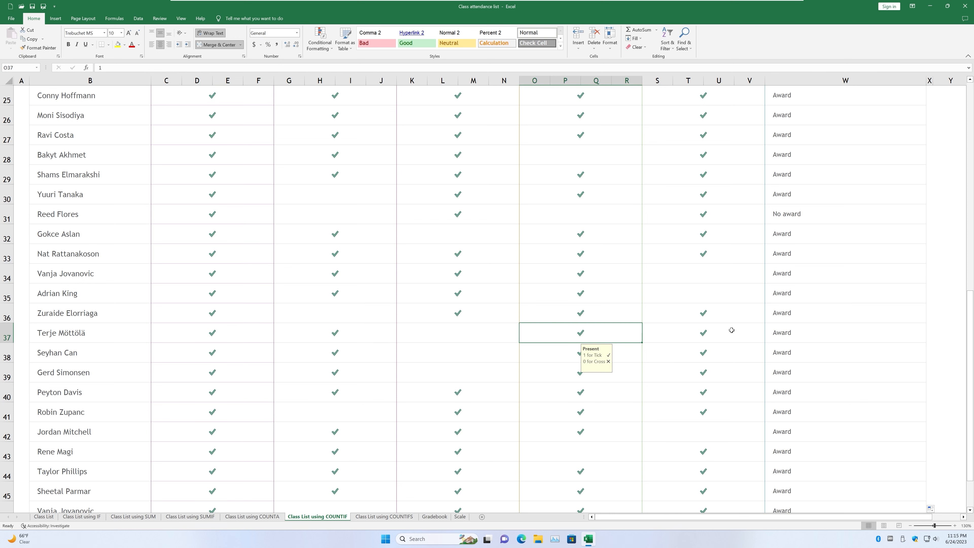
click(724, 331)
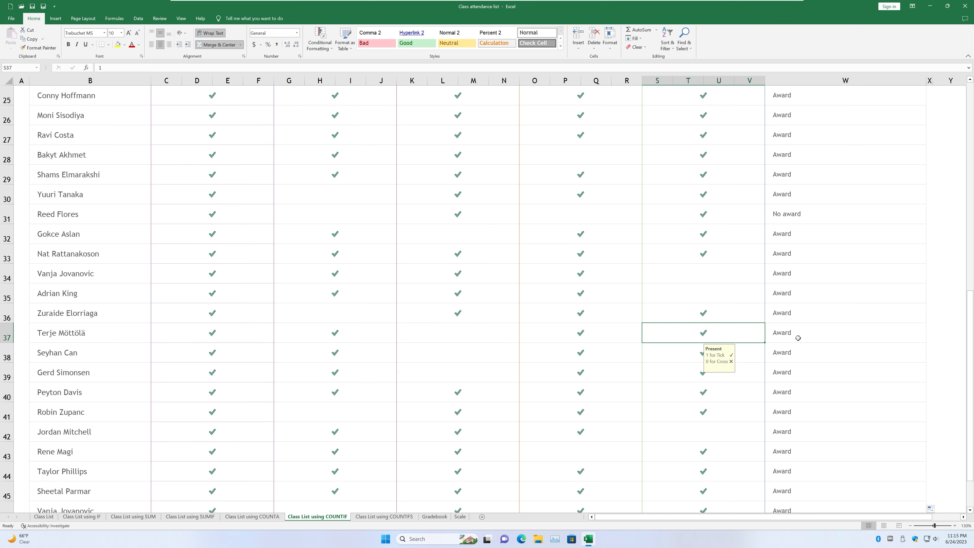
click(798, 338)
Step: Check the award result in W48 against the attendance marks in the last student row
scroll(790, 340, down, 4)
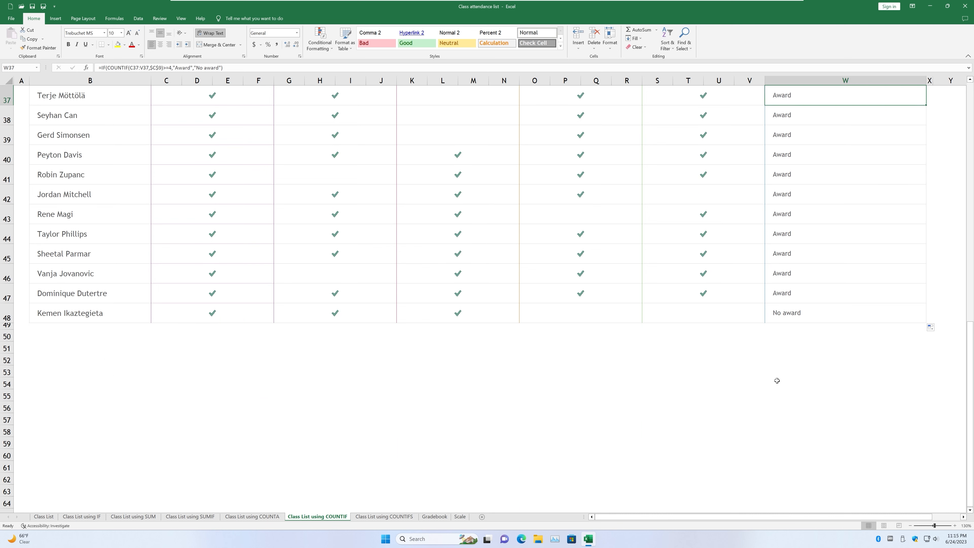
click(201, 317)
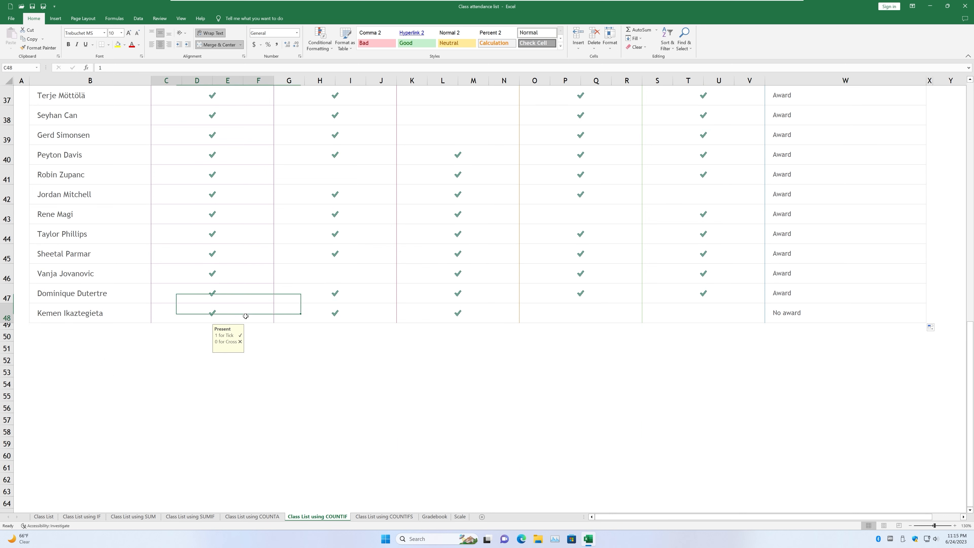
click(394, 315)
click(451, 314)
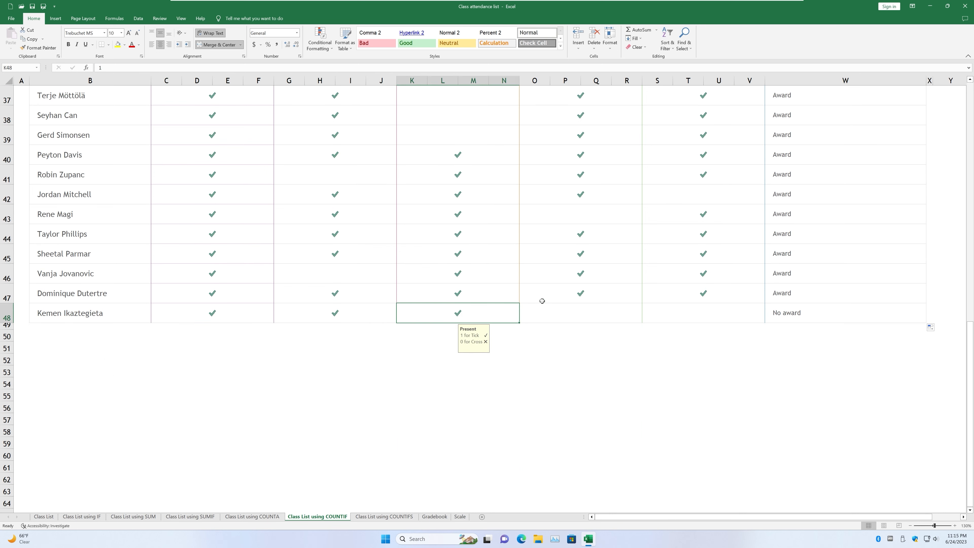
click(794, 315)
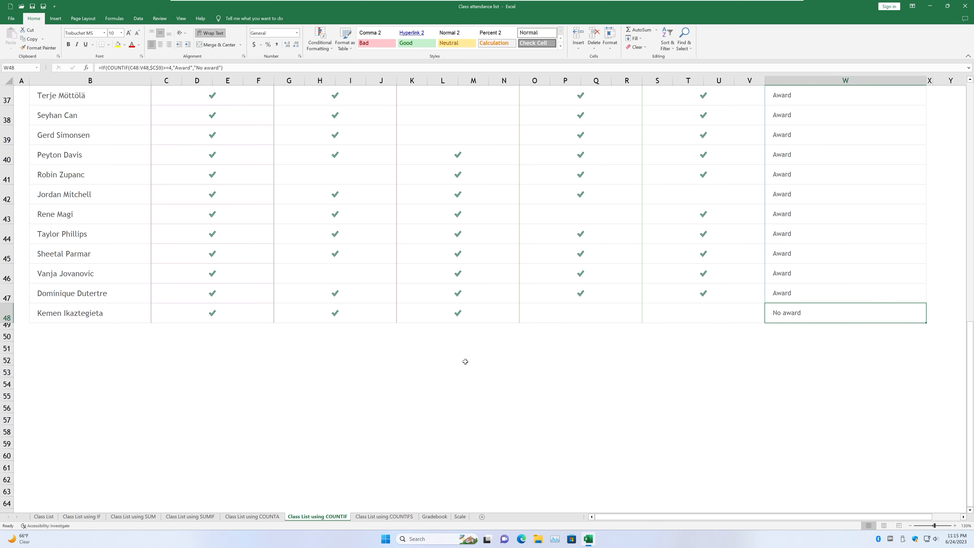
Step: On the "Class List using COUNTIFS" sheet, start a COUNTIFS formula in W9
scroll(480, 341, up, 9)
scroll(501, 317, up, 3)
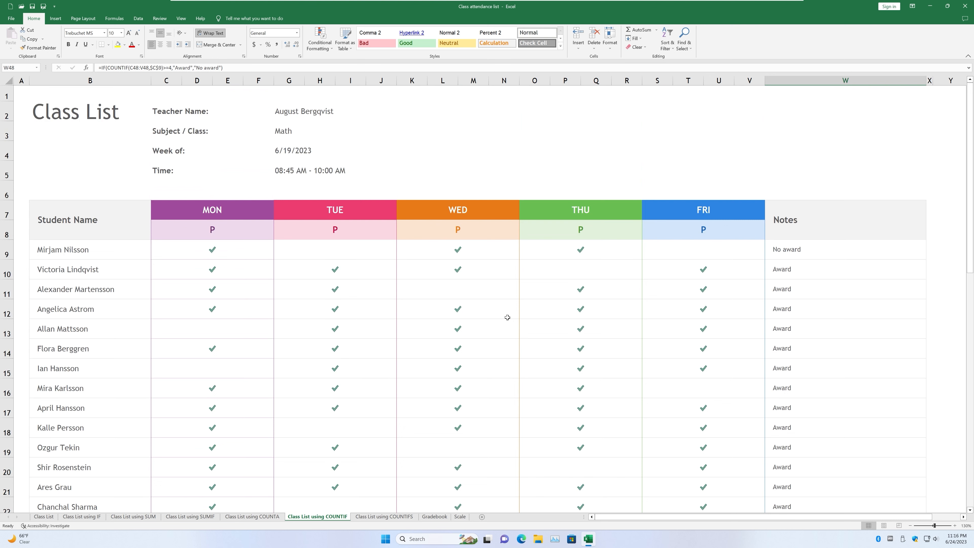
click(547, 293)
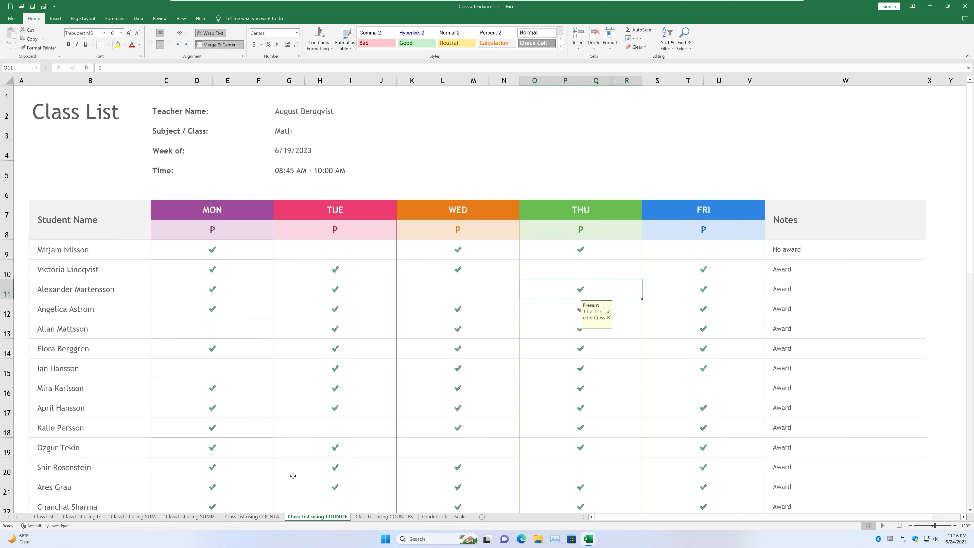
click(394, 517)
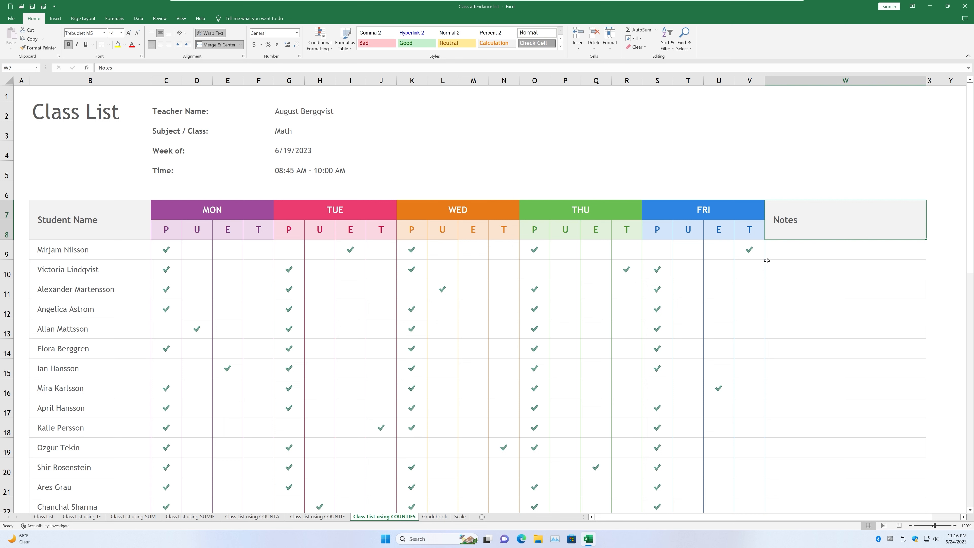
click(790, 252)
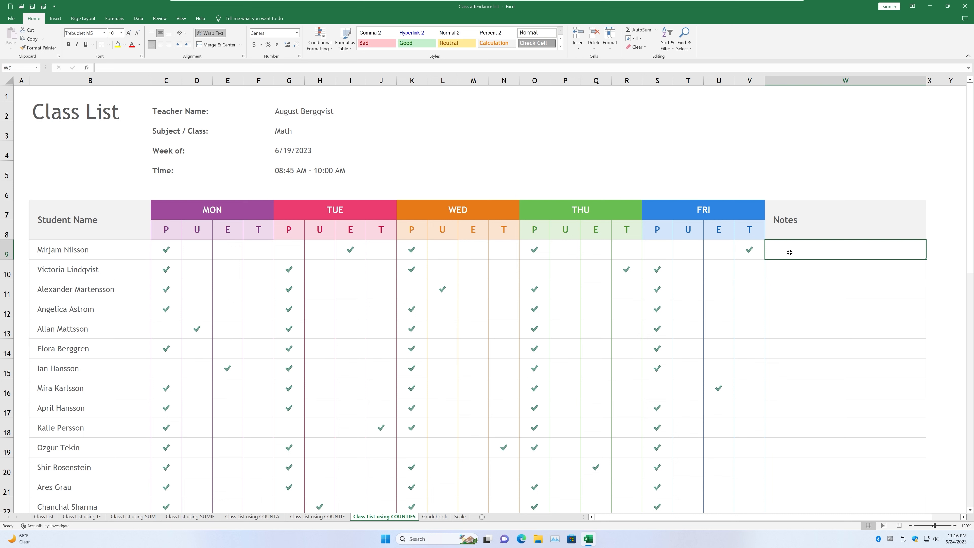
text(=COUNT)
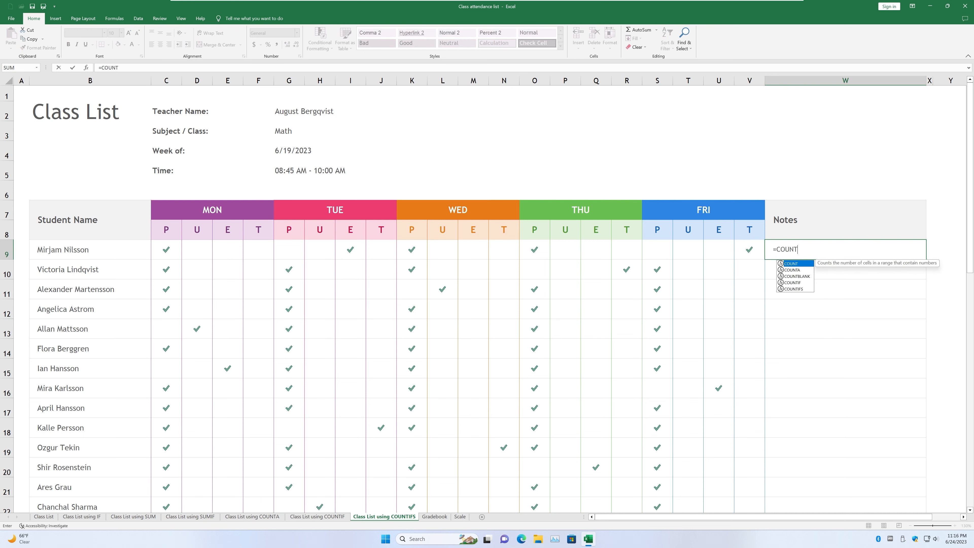
text(IFS()
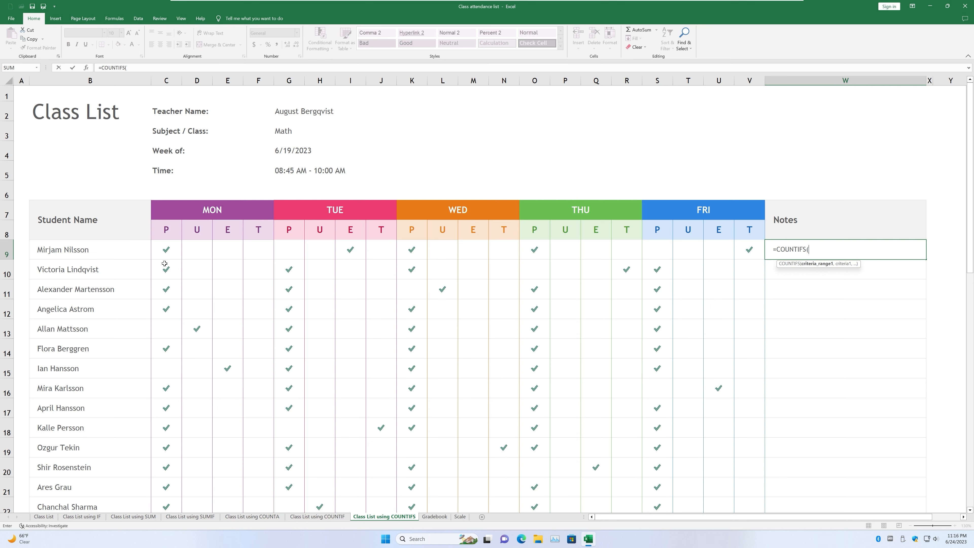
Step: Use C9:V9 as the first criteria range and the absolute reference $C$9 as its criterion
drag(165, 251, 750, 250)
text(,)
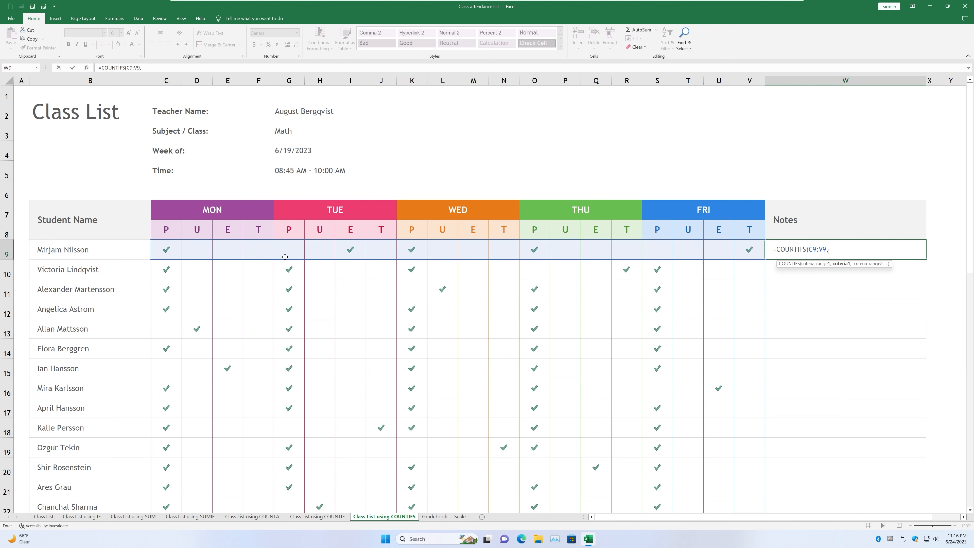
click(161, 253)
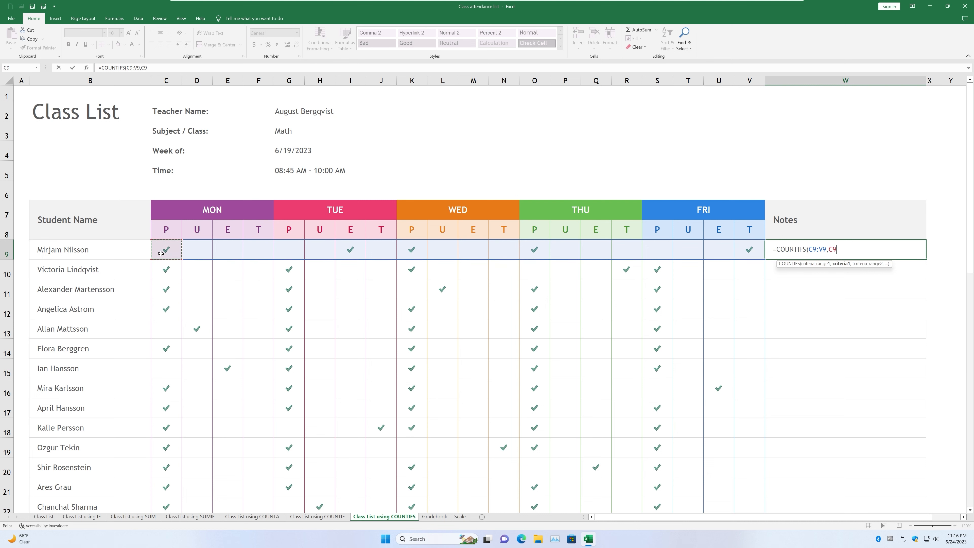
key(F4)
text(,)
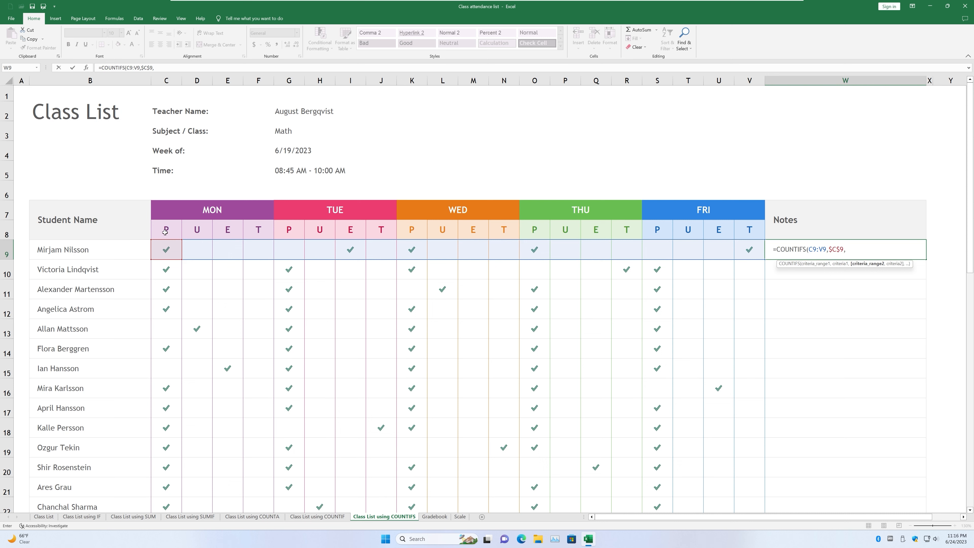
Step: Add the header row range $C$8:$V$8 as the second criteria range, locked as an absolute reference
drag(164, 232, 749, 229)
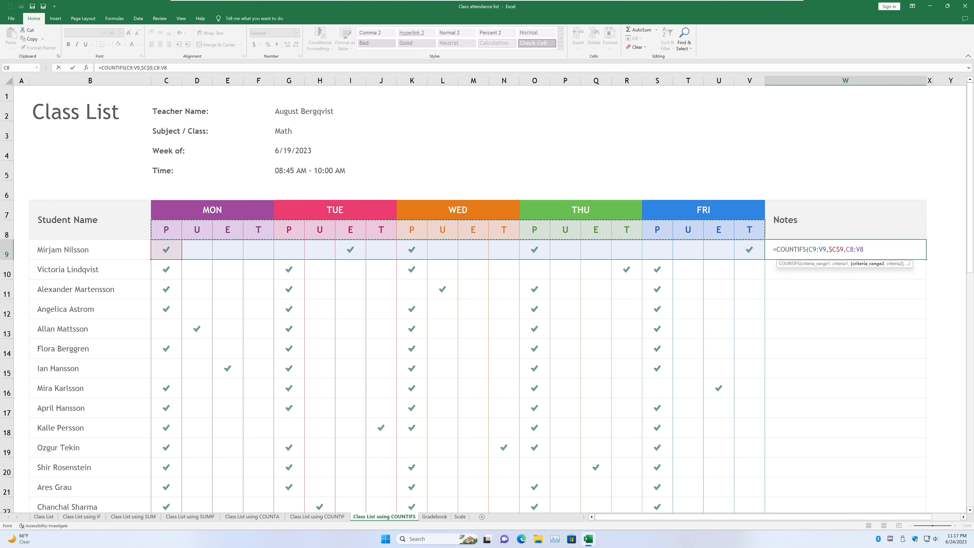
text(,)
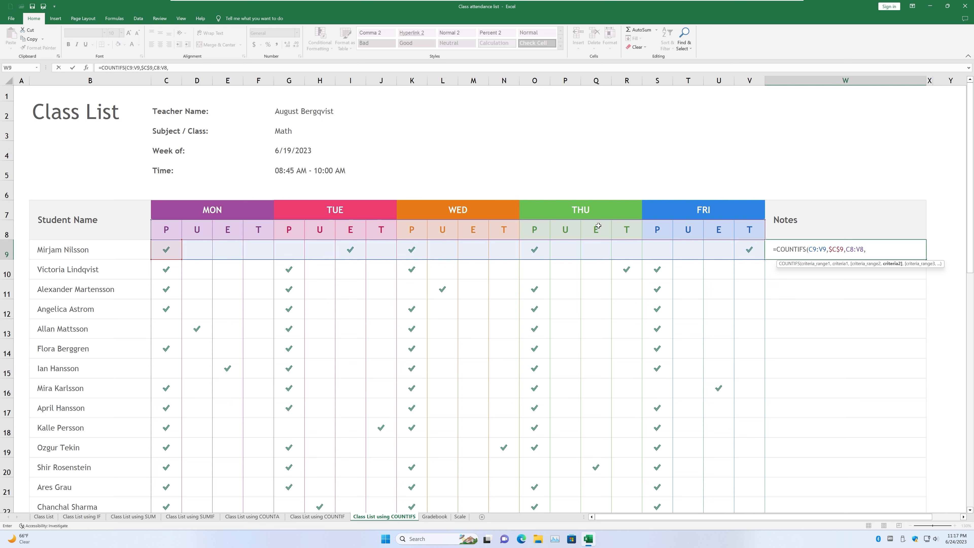
key(BackSpace)
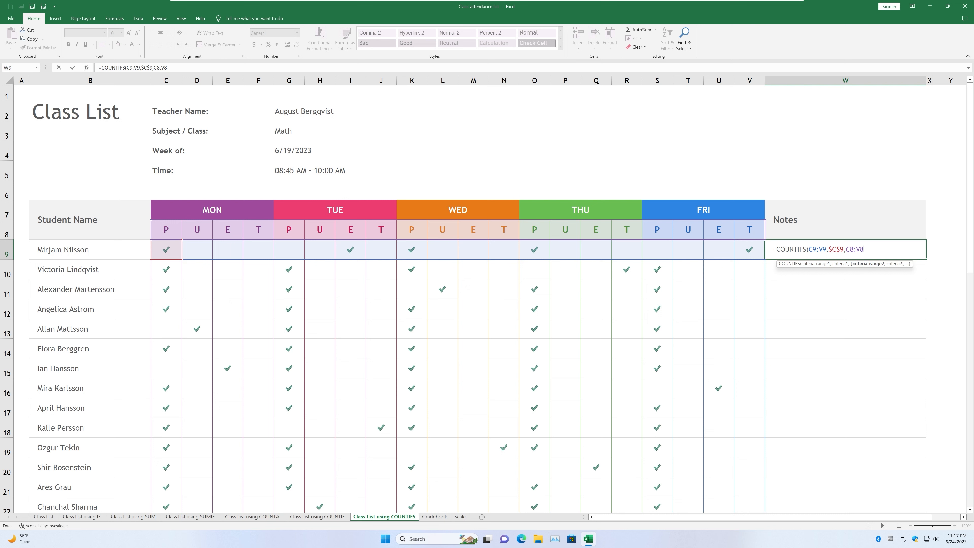
key(F4)
key(F4)
text(,)
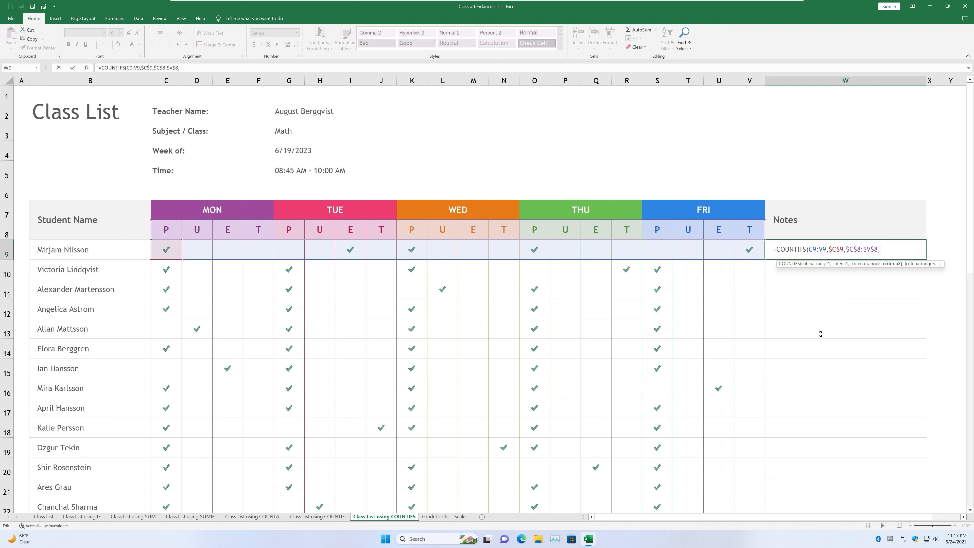
Step: Set $C$8 as the second criterion and enter the formula in W9 as =COUNTIFS(C9:V9,$C$9,$C$8:$V$8,$C$8)
click(165, 230)
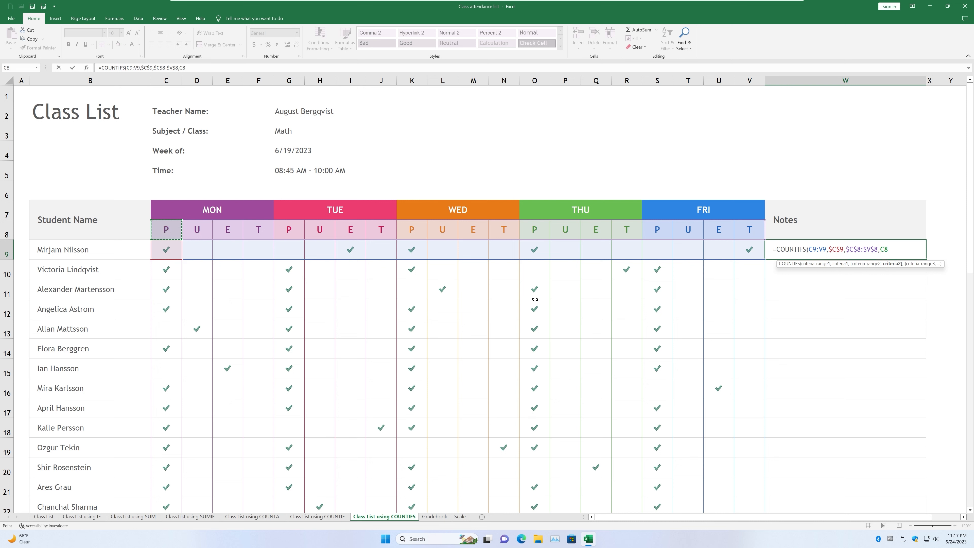
key(F4)
text())
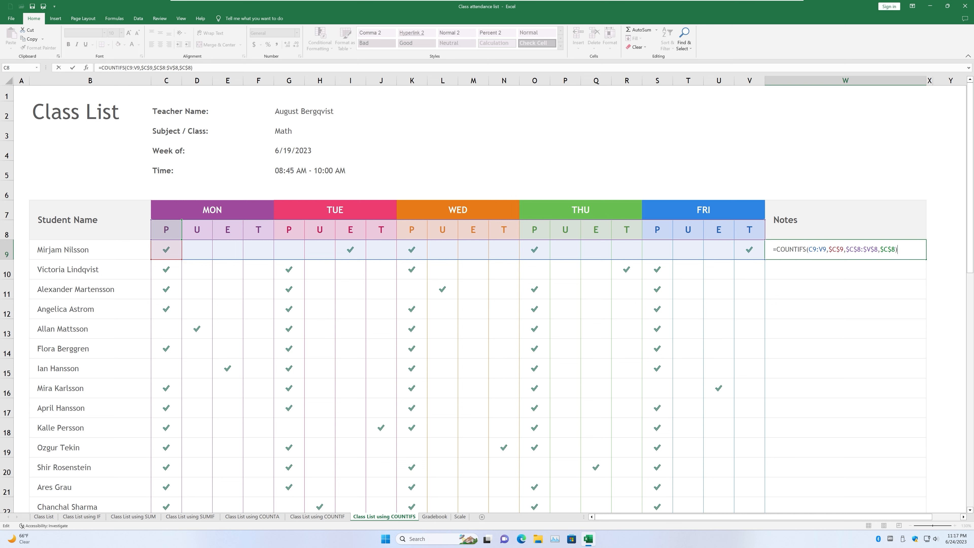
key(Return)
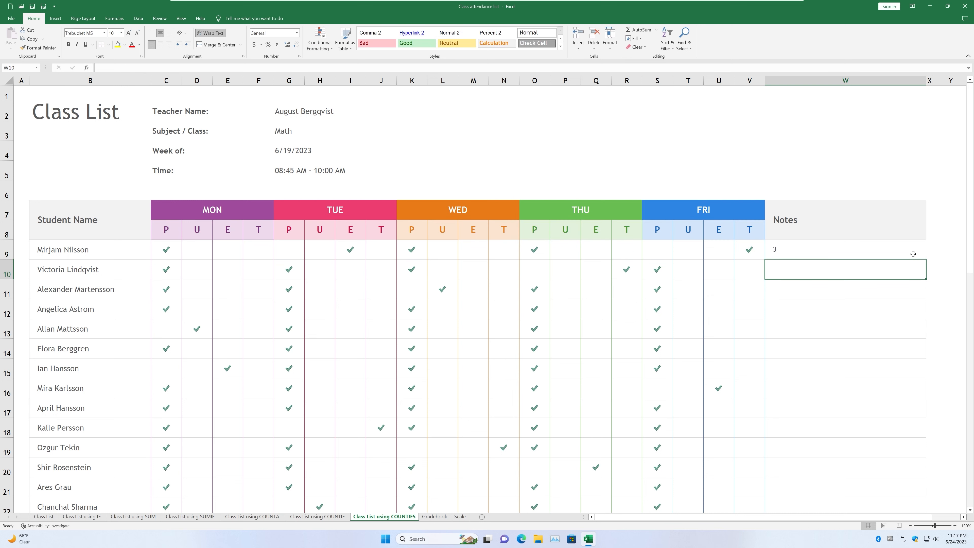
click(829, 255)
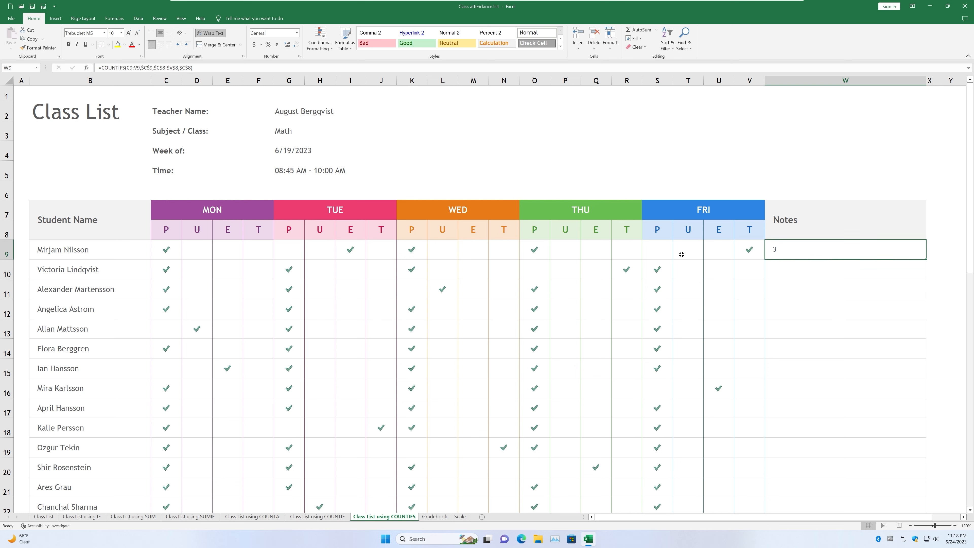
Step: Check the attendance ticks in row 9 against their P, U, E and T headers, focusing on the Present days
click(162, 252)
click(361, 250)
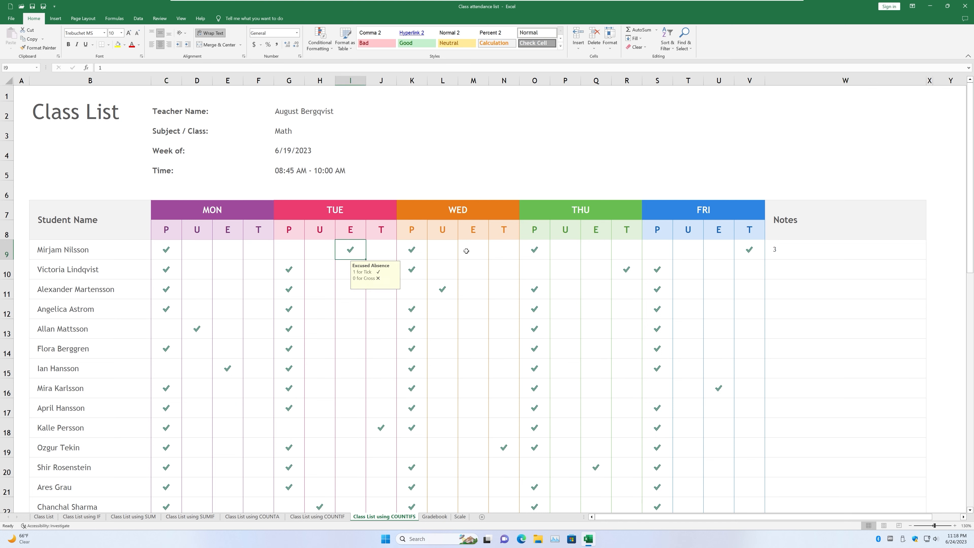
click(412, 249)
click(537, 253)
click(743, 253)
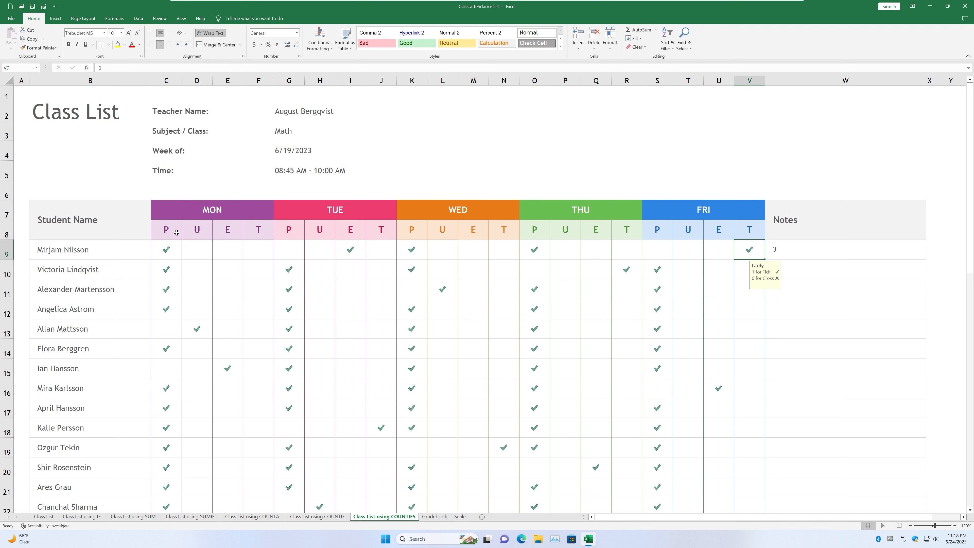
click(167, 252)
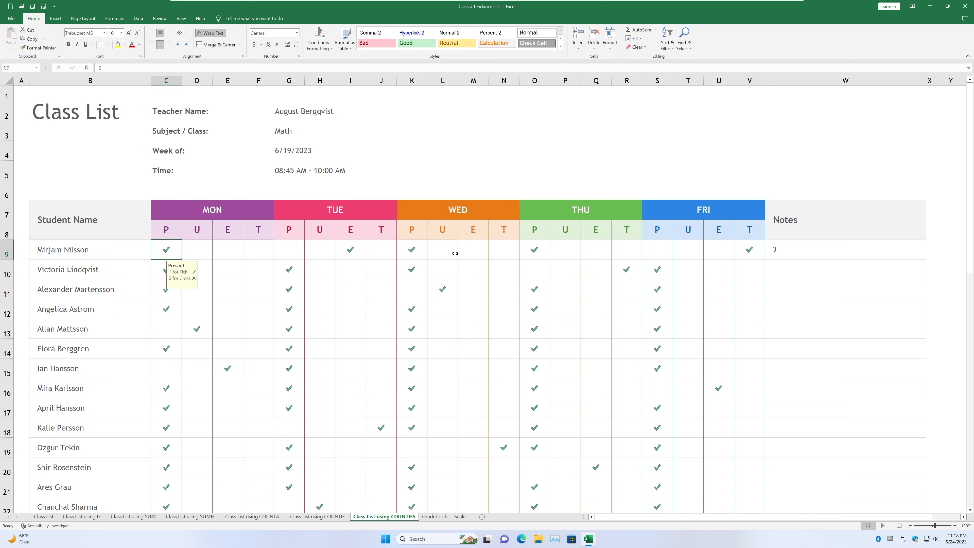
click(425, 254)
click(539, 254)
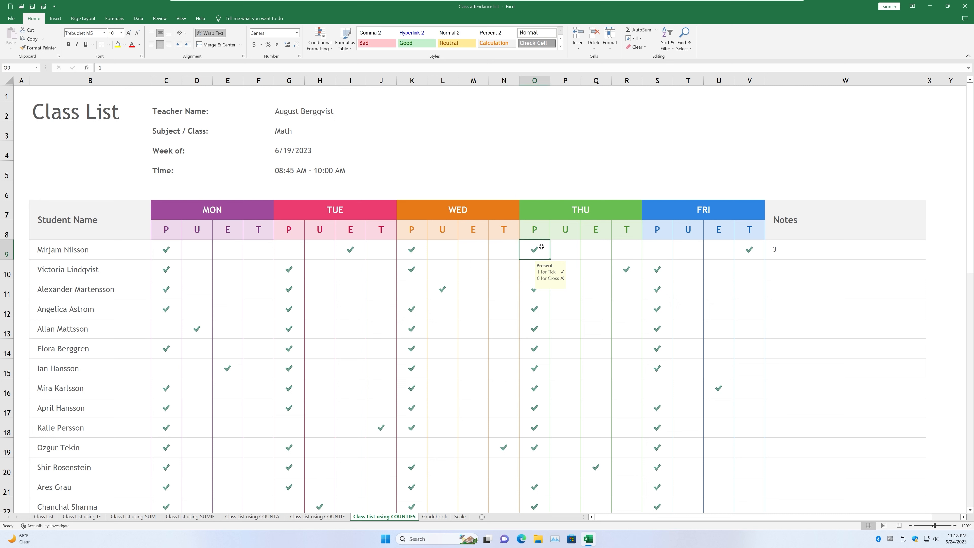
click(540, 236)
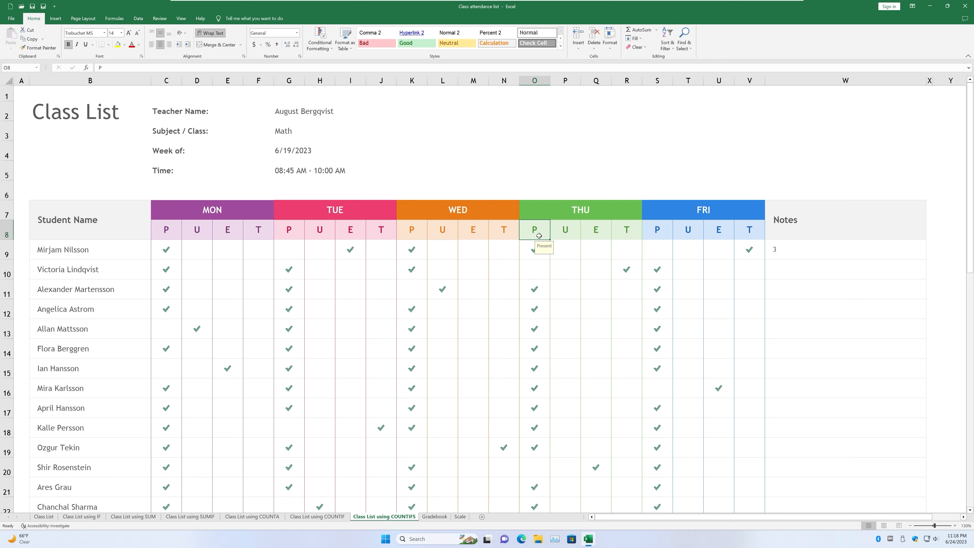
click(530, 251)
Step: Fill the COUNTIFS formula from W9 down the Notes column for all students
click(834, 253)
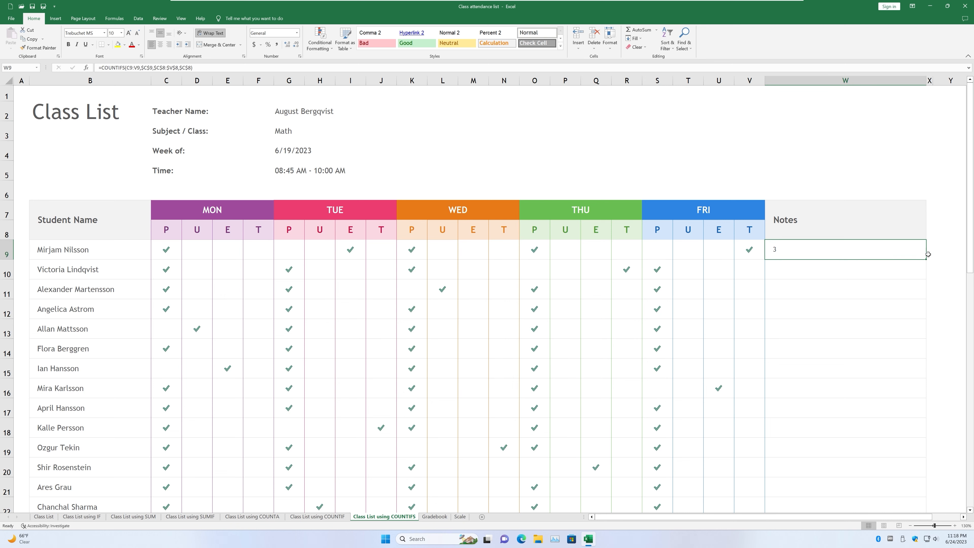
drag(925, 261, 896, 473)
scroll(809, 358, up, 5)
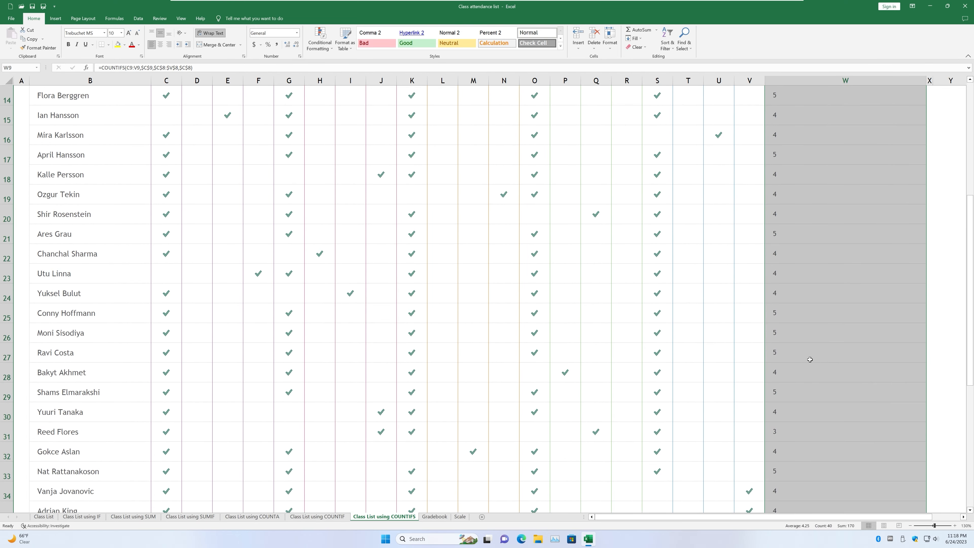
Step: Compare the Present ticks for each weekday in row 26 with the COUNTIFS count in W26
click(308, 334)
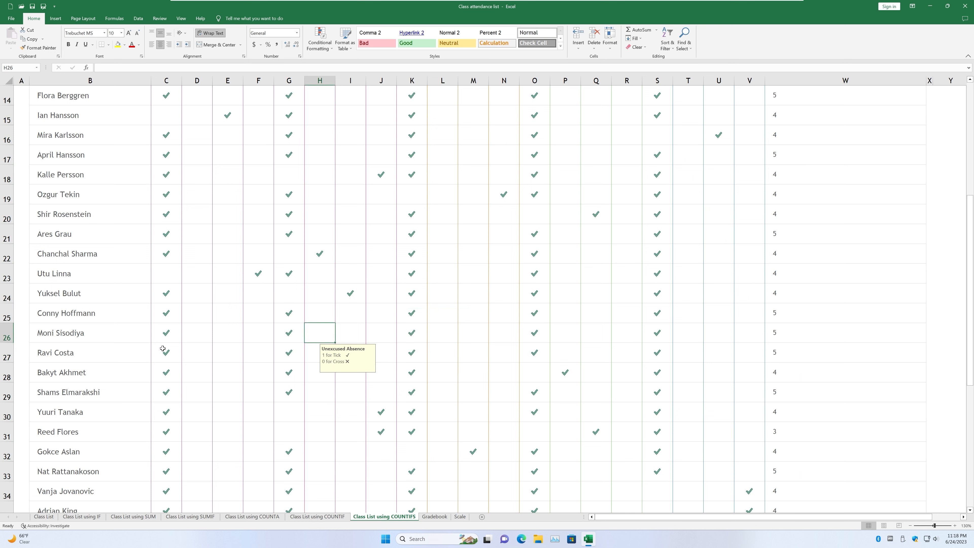
click(90, 336)
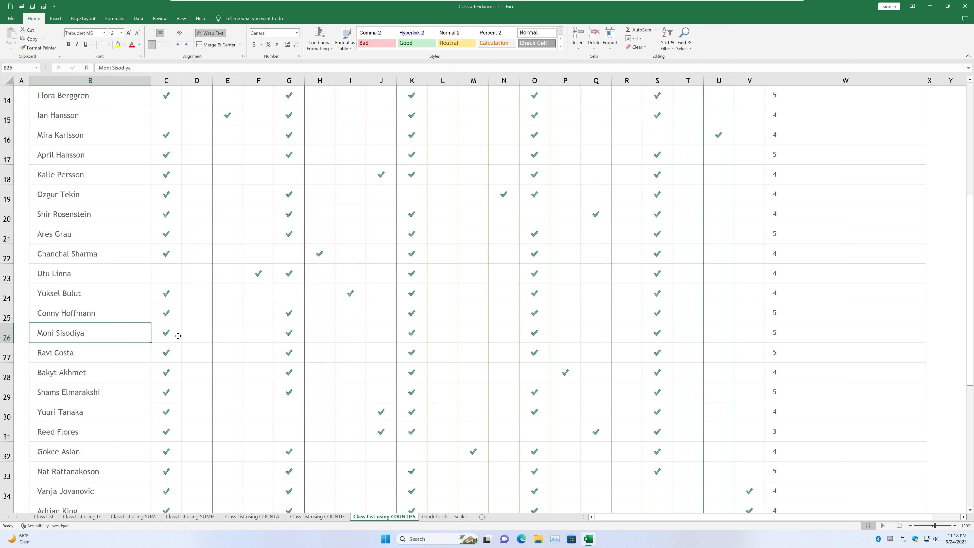
click(176, 336)
click(298, 336)
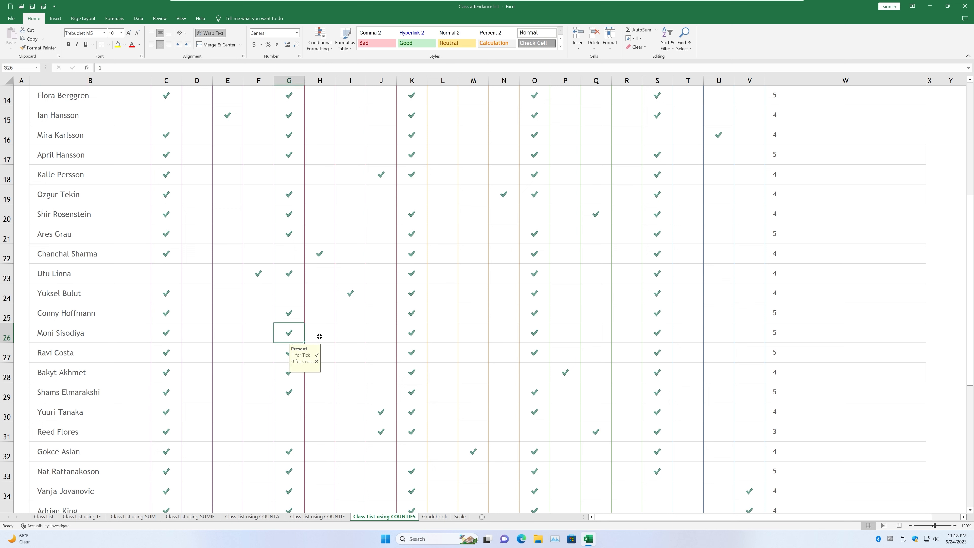
click(418, 336)
click(533, 336)
click(659, 337)
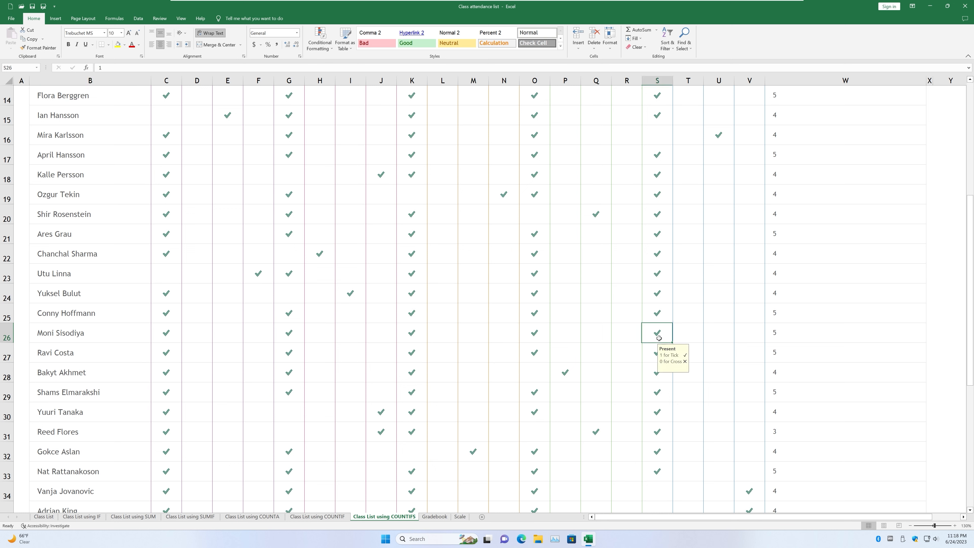
click(798, 334)
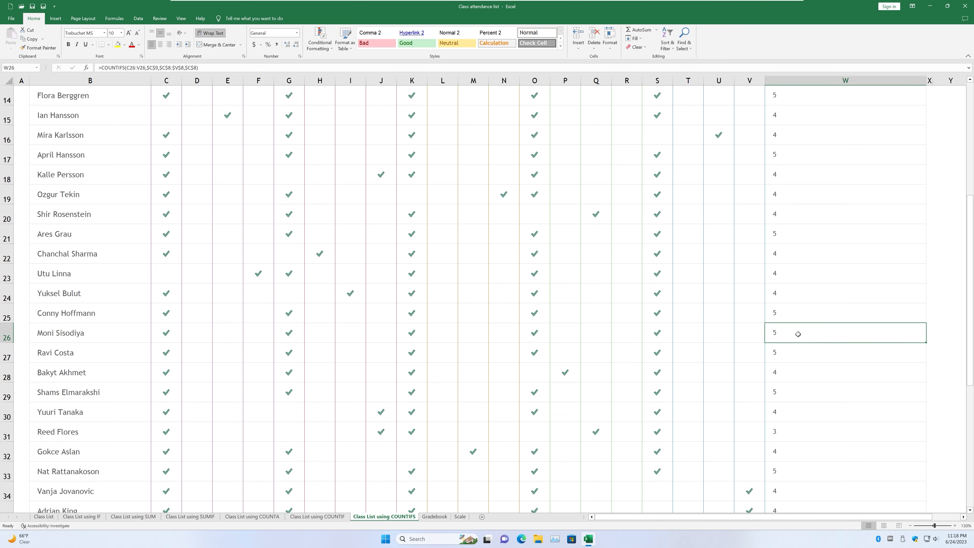
Step: Compare the Present cells for each weekday in row 13 with the COUNTIFS count in W13
scroll(198, 255, up, 5)
scroll(198, 255, down, 1)
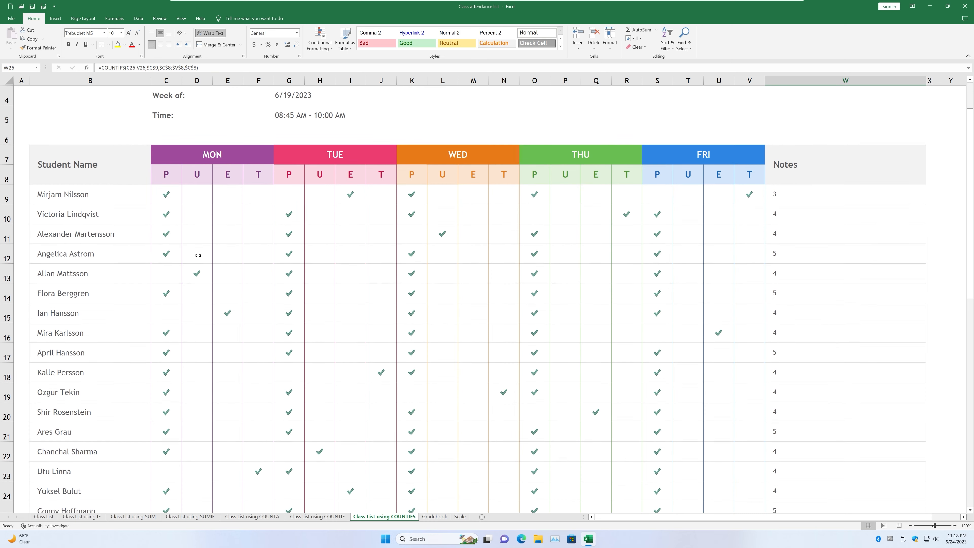
click(167, 273)
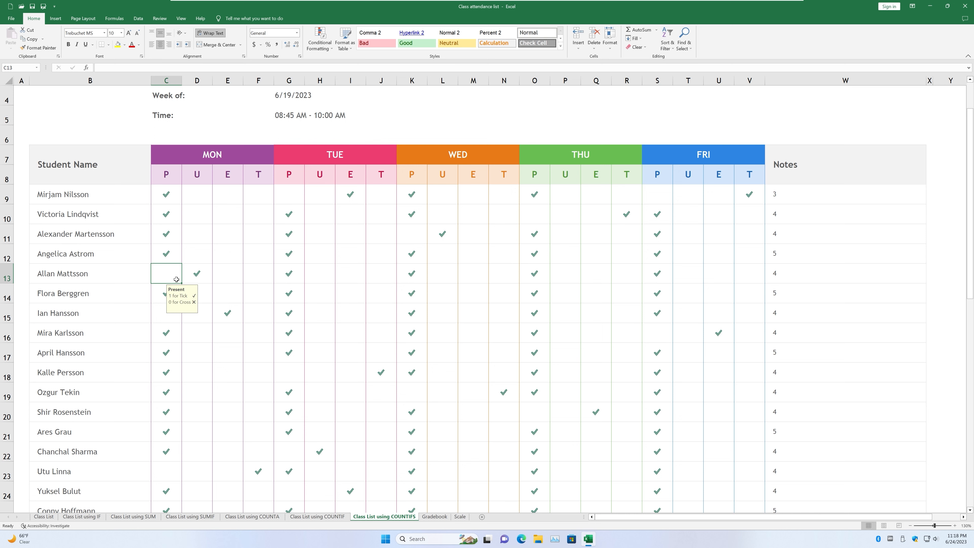
click(285, 278)
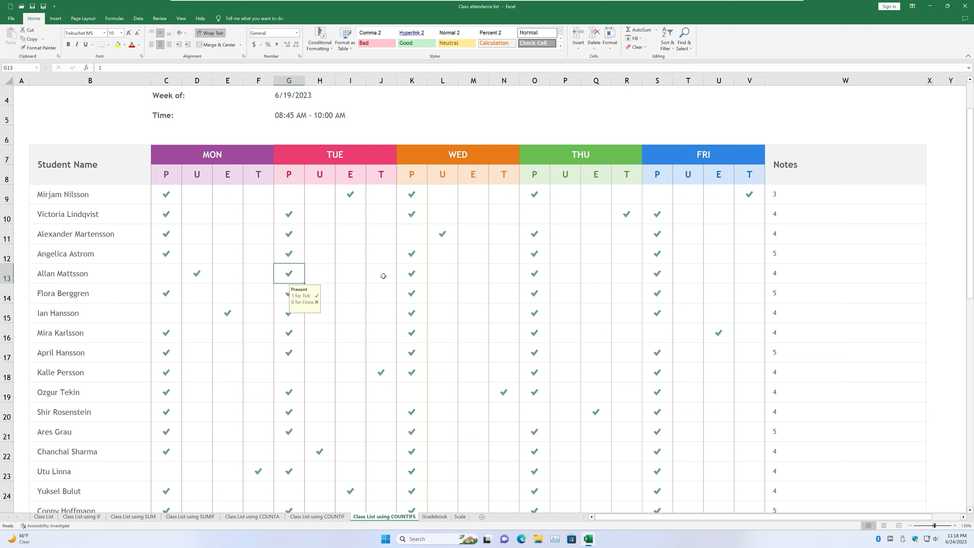
click(410, 276)
click(534, 277)
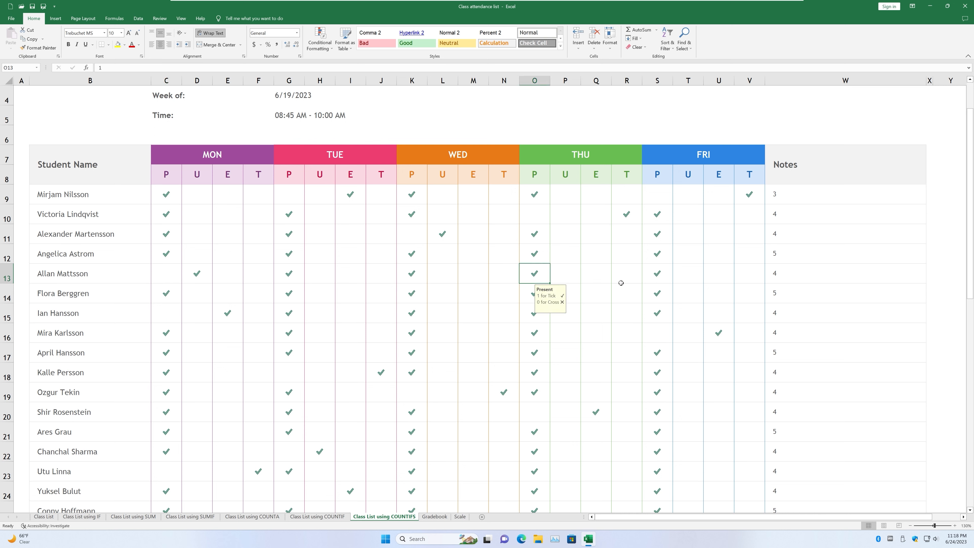
click(658, 279)
click(784, 277)
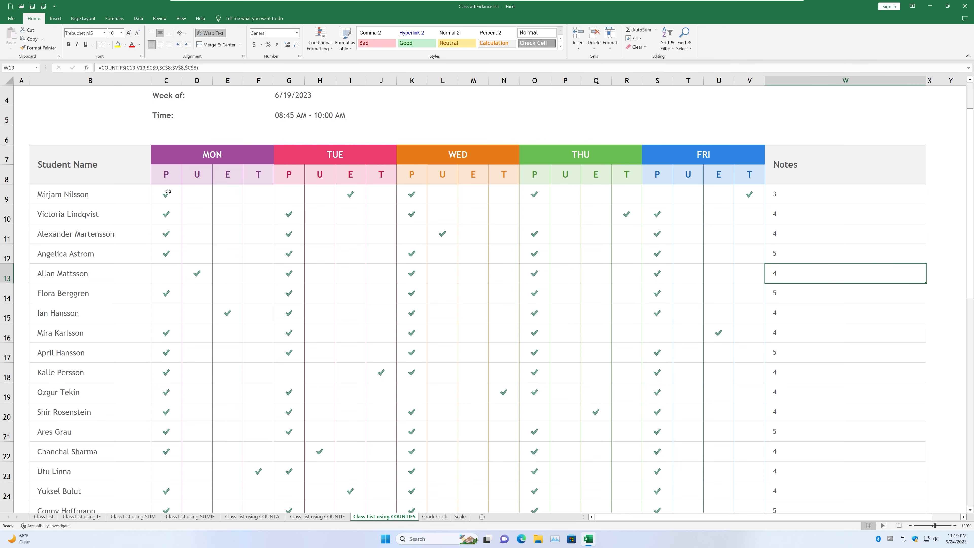
Step: Wrap the COUNTIFS formula in W9 in an IF function that tests whether the count is >=4
click(880, 202)
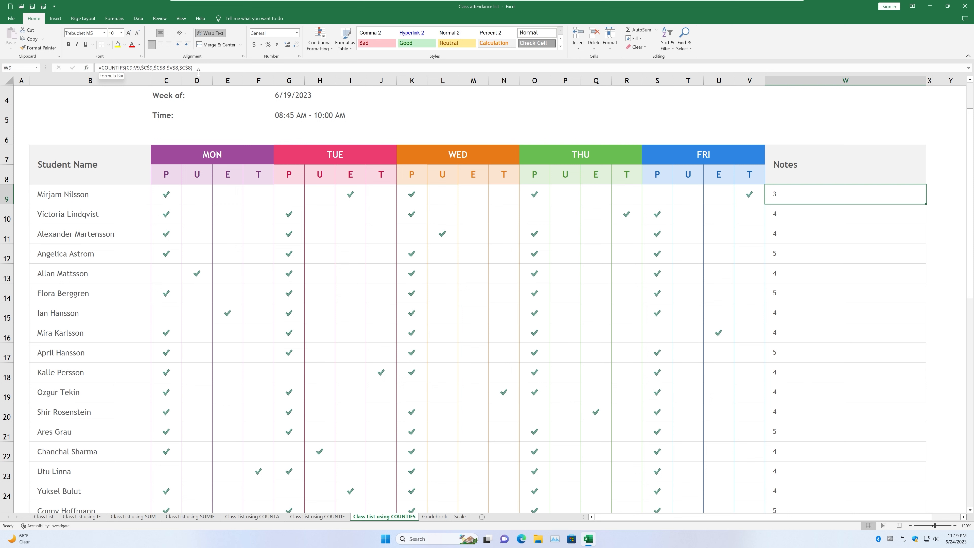
click(102, 68)
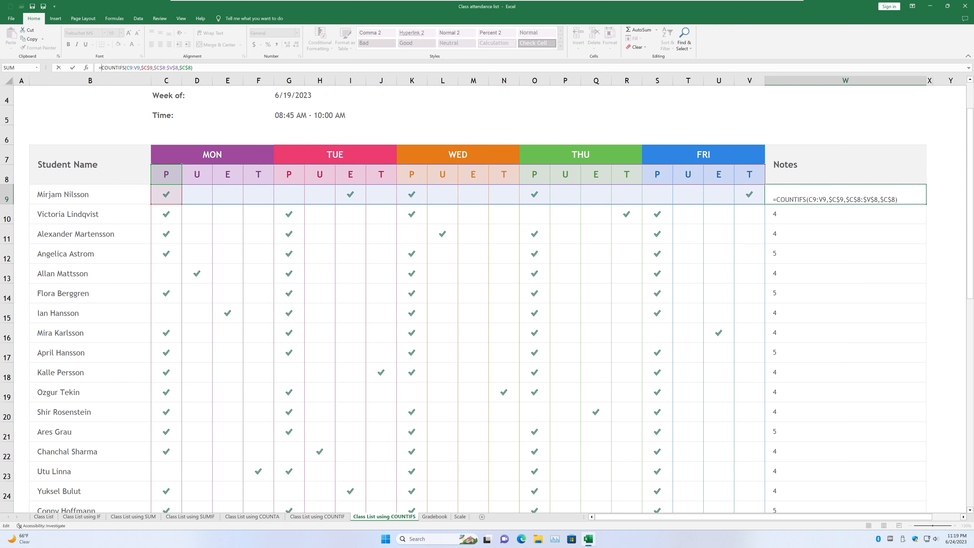
text(IF)
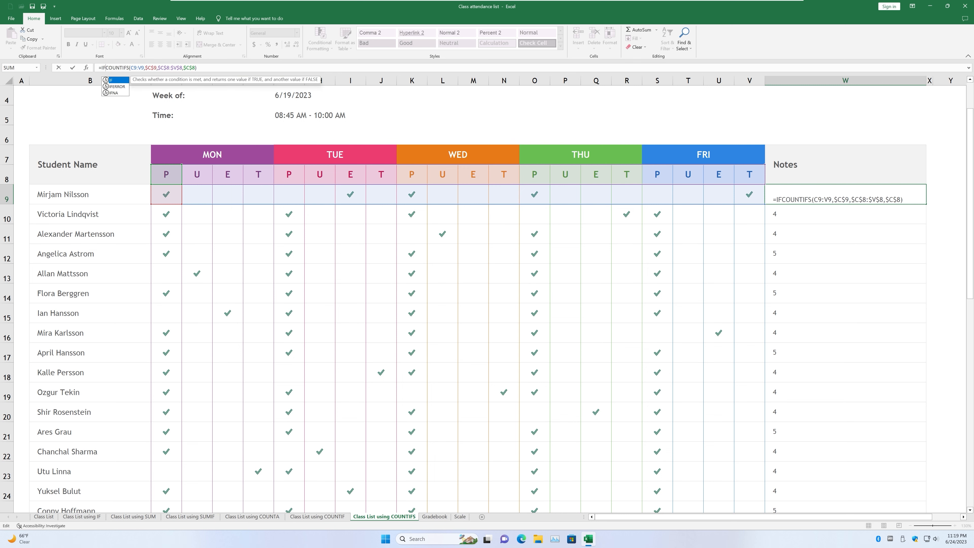
text(()
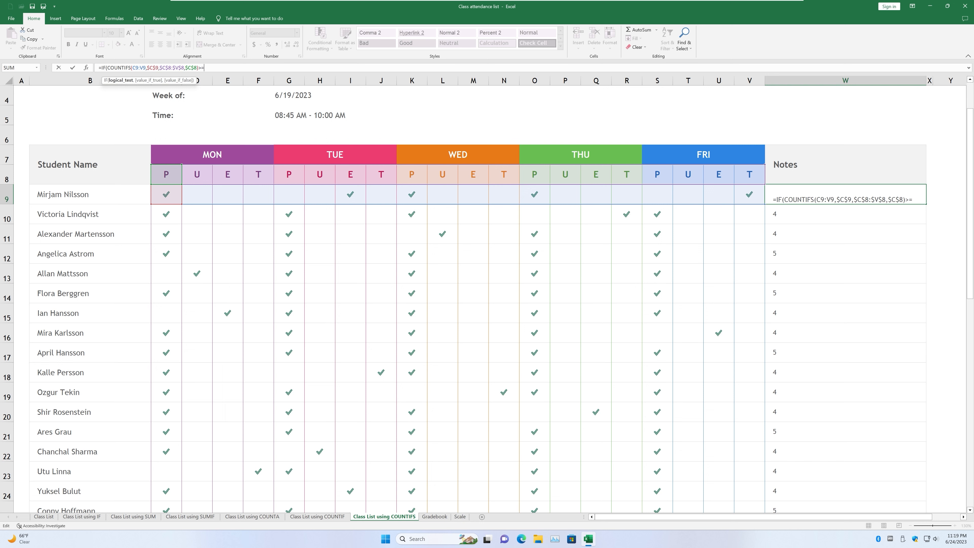
text(,)
Step: Set the IF results to "Award" when true and "No award" when false, and enter the formula in W9
text("Award)
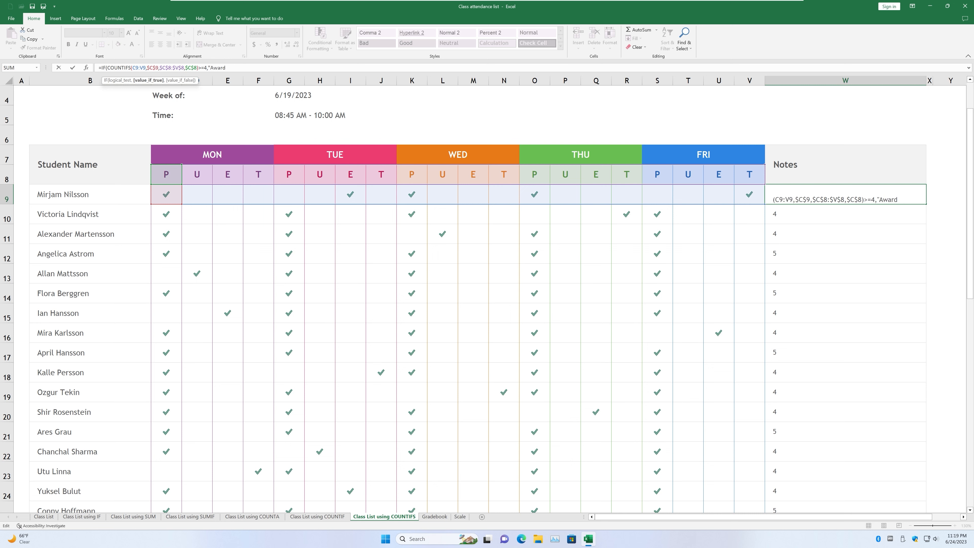
text(","No awa)
text(rd)
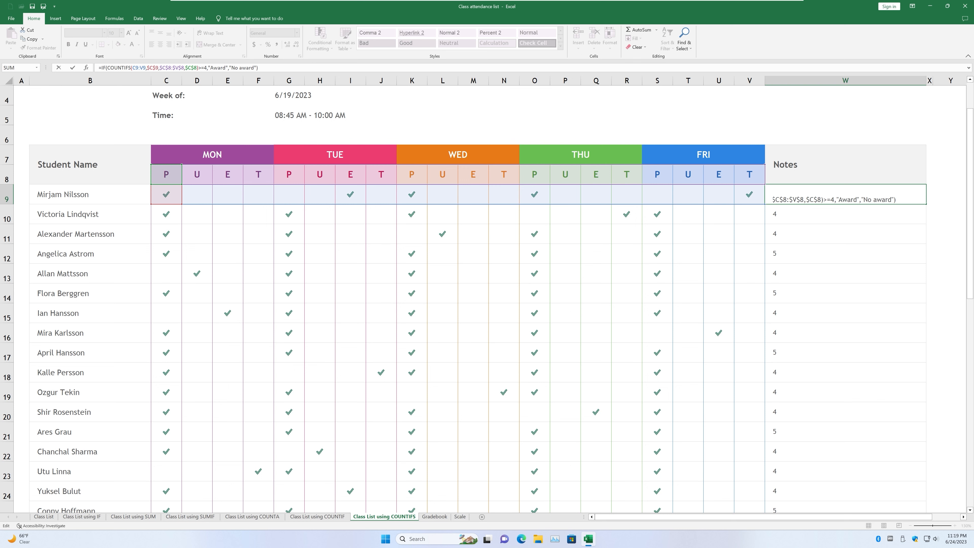
key(Return)
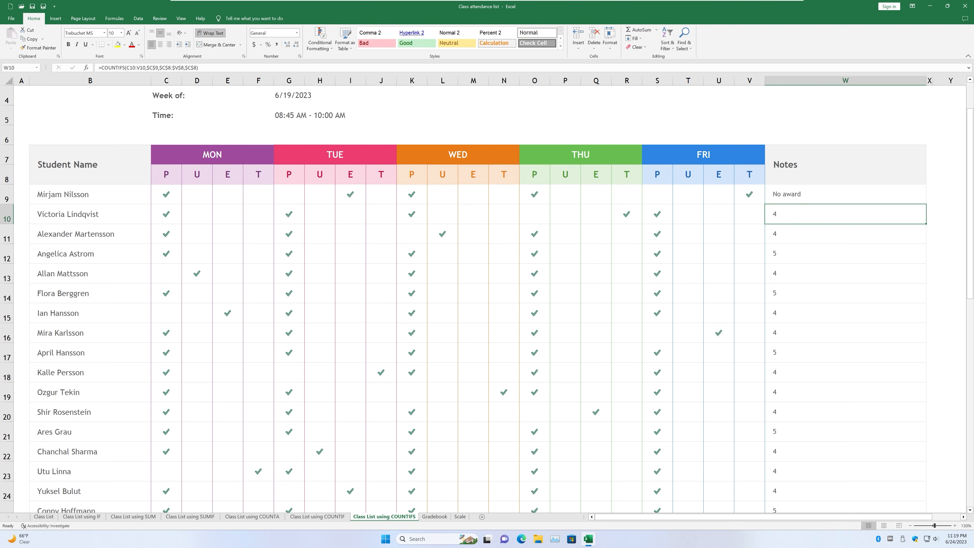
Step: Fill the IF and COUNTIFS formula from W9 down the Notes column for all students
click(835, 202)
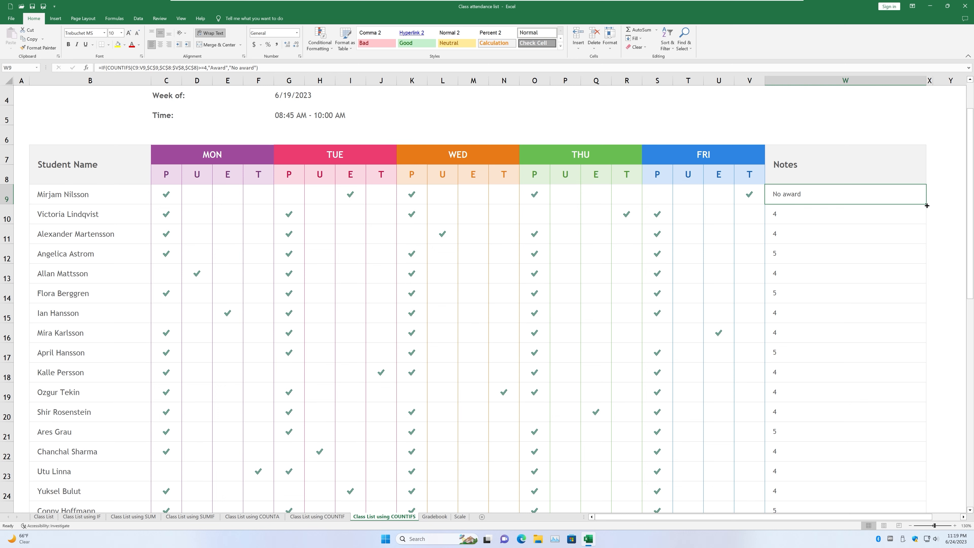
drag(927, 206, 901, 495)
scroll(744, 301, up, 8)
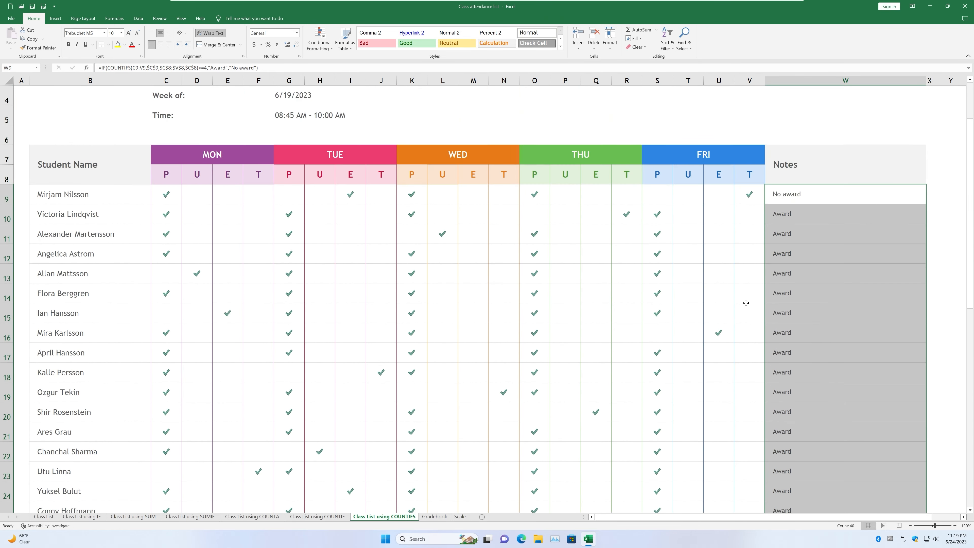
scroll(378, 356, down, 2)
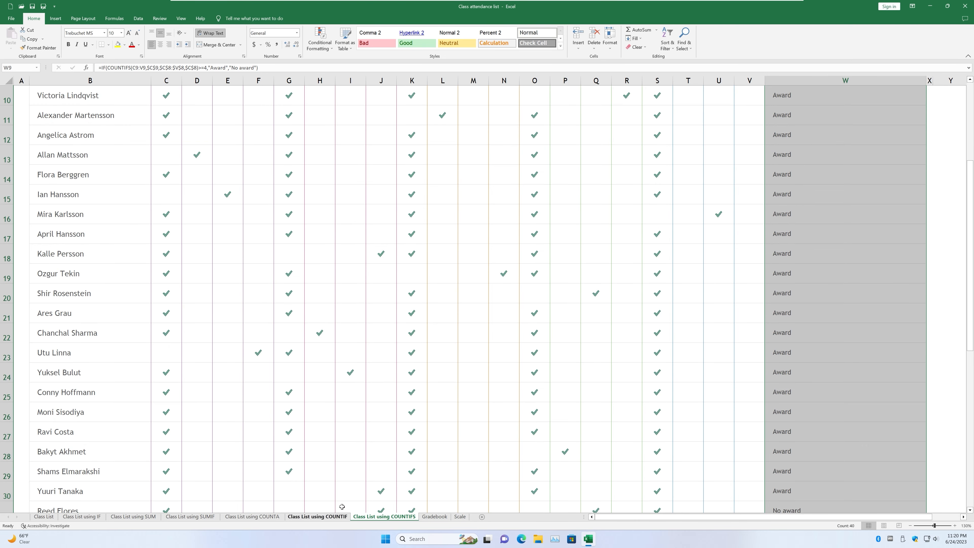
Step: Review the Notes results on the COUNTIF, COUNTA, SUMIF, SUM and IF class list sheets and return to "Class List using COUNTIFS"
click(348, 452)
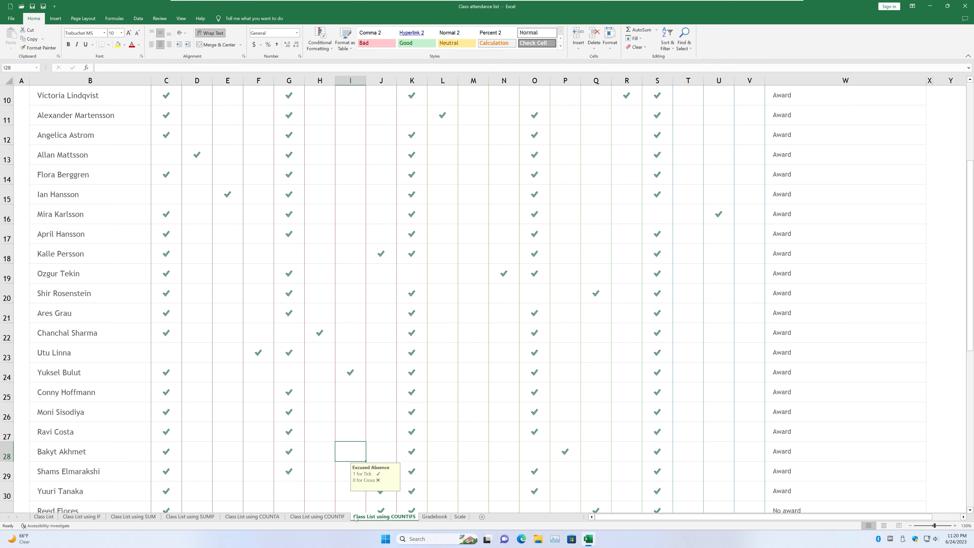
click(317, 516)
click(253, 516)
click(190, 516)
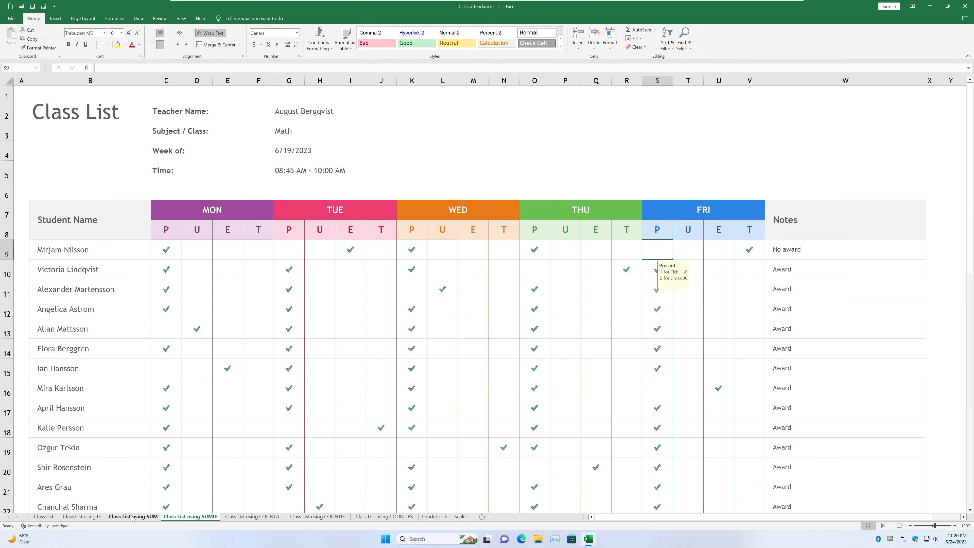
click(133, 516)
click(62, 517)
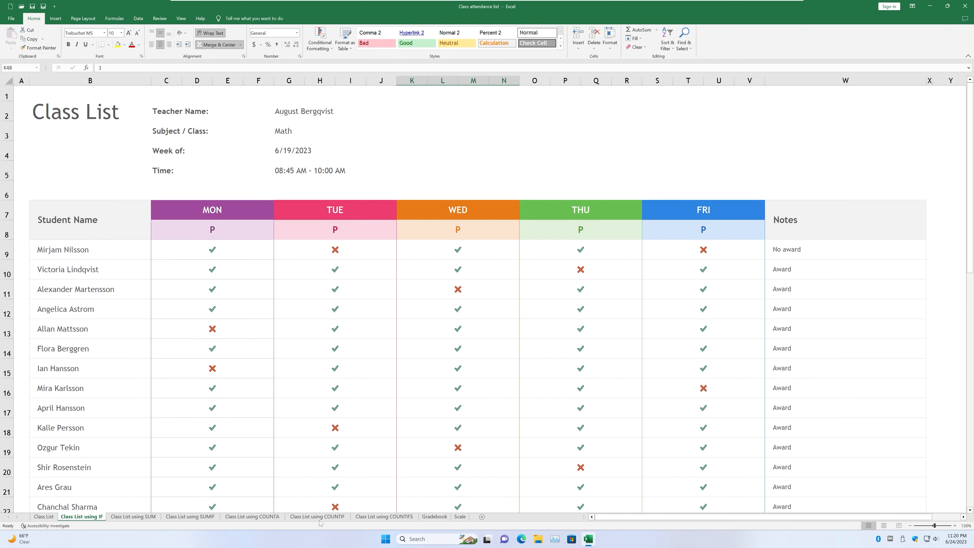
click(371, 517)
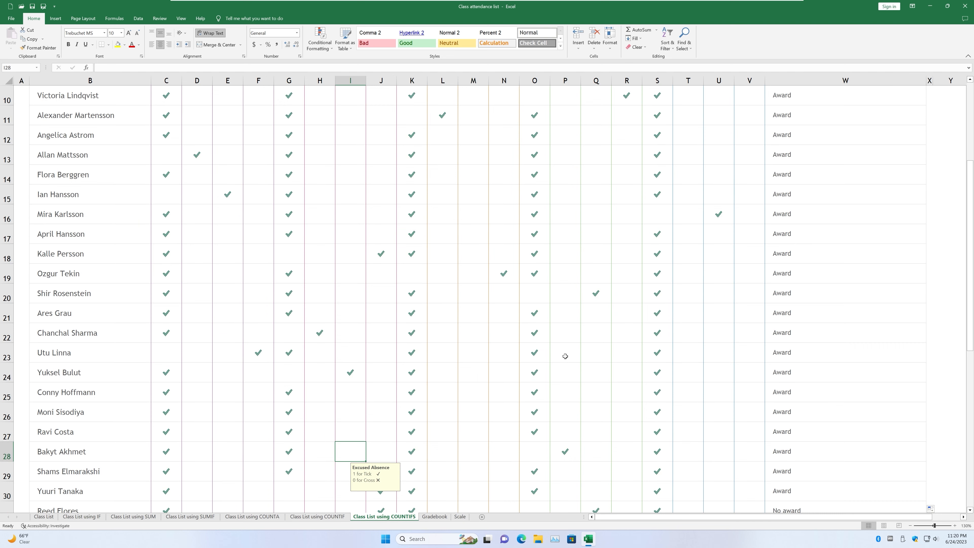
Step: Compare the Present ticks for each weekday in row 24 with the award result in W24
scroll(413, 315, up, 3)
scroll(413, 315, down, 3)
click(168, 379)
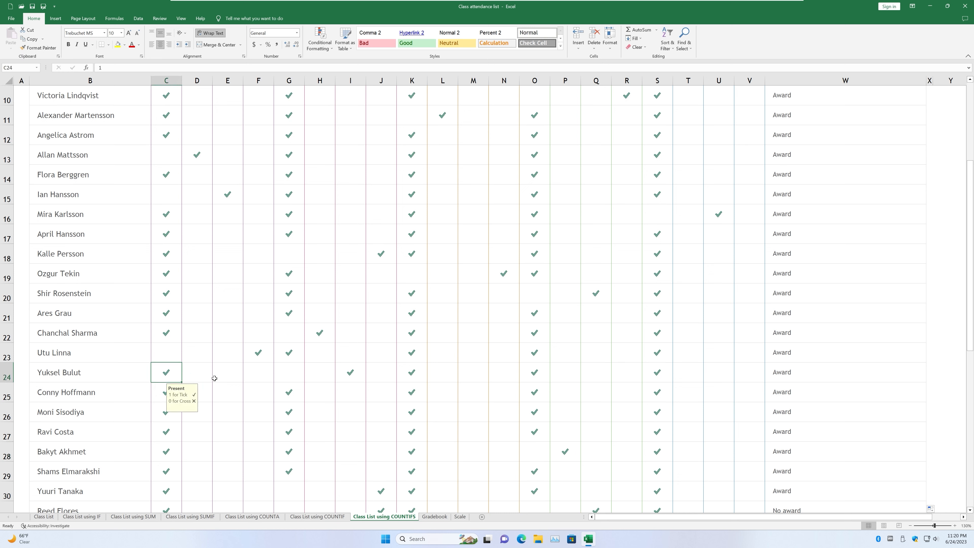
click(286, 380)
click(422, 378)
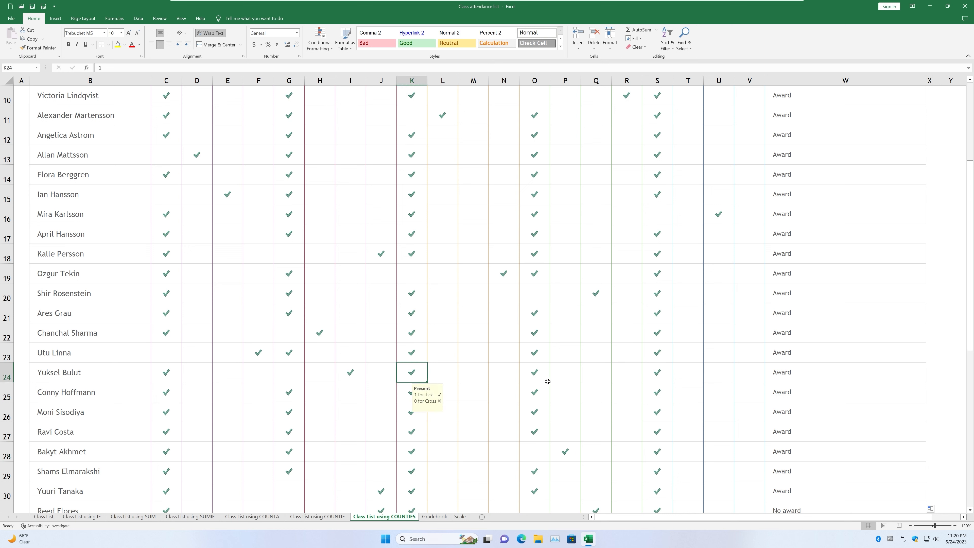
click(540, 381)
click(652, 381)
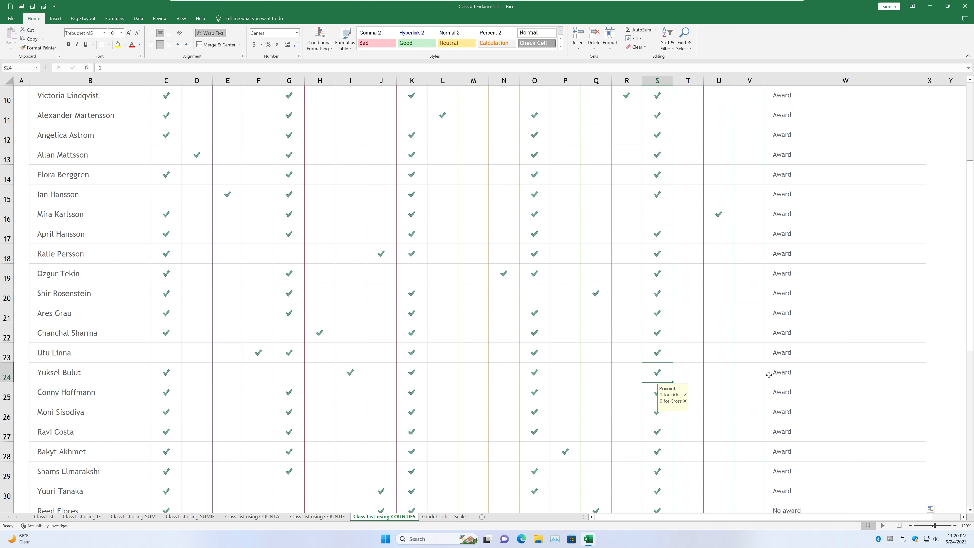
click(809, 377)
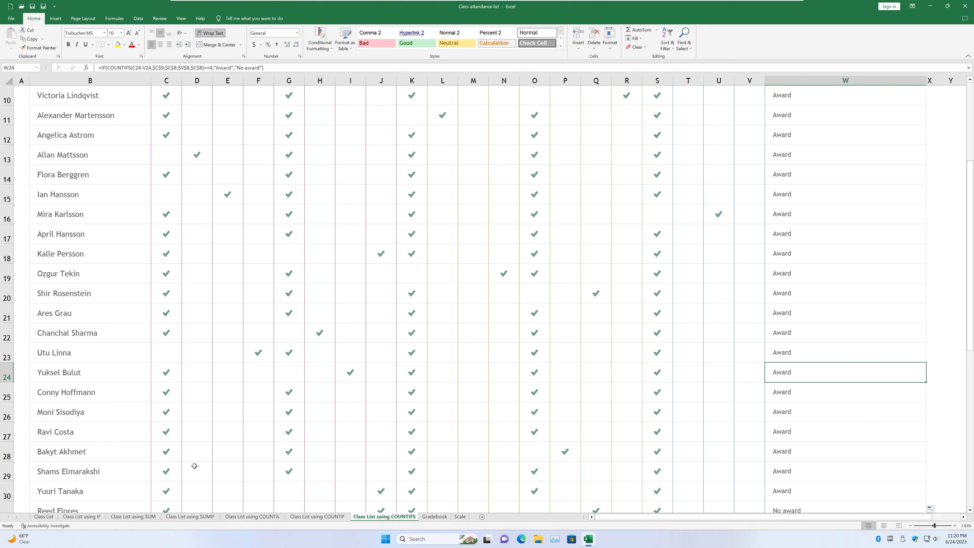
Step: Compare the Present ticks for each weekday in row 31 with the award result in W31
scroll(230, 476, down, 1)
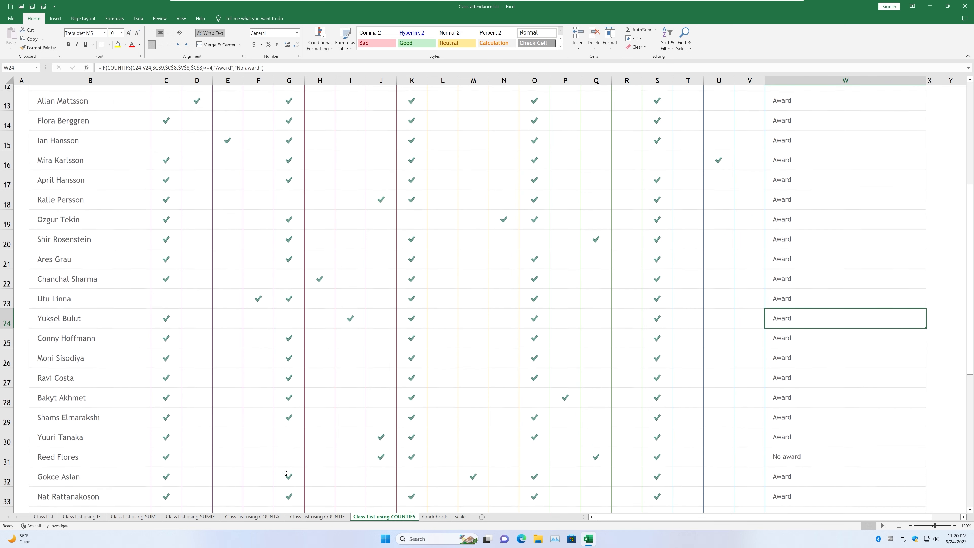
click(783, 456)
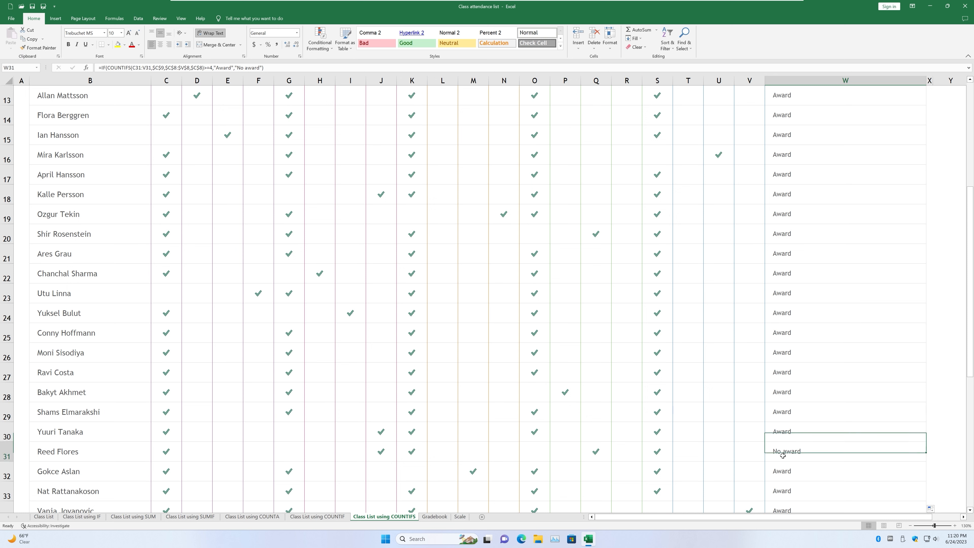
click(159, 454)
click(292, 453)
click(409, 458)
click(528, 461)
click(658, 456)
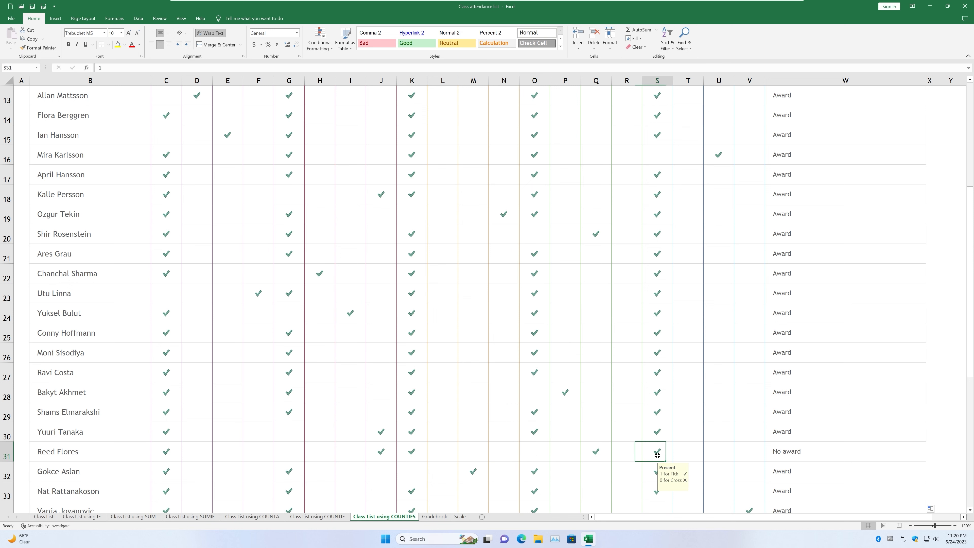
click(788, 452)
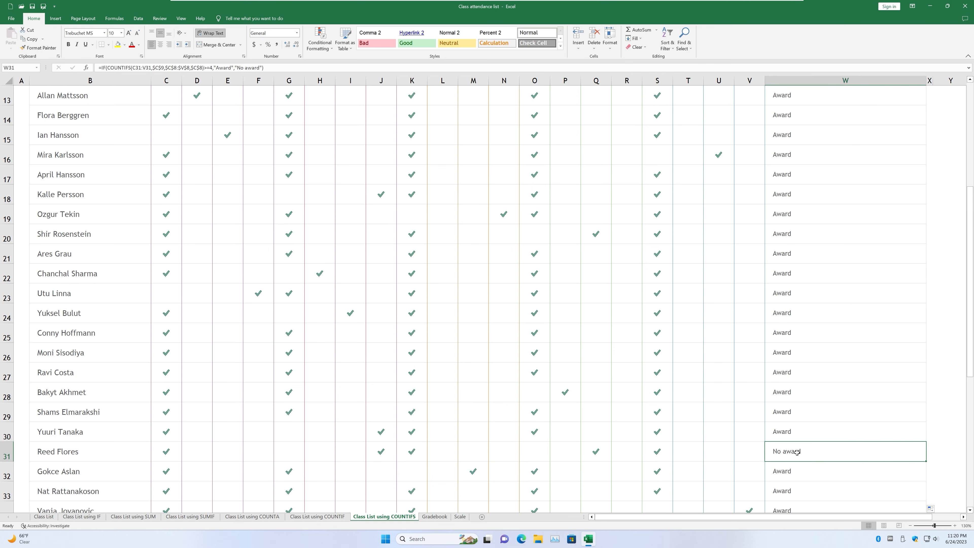
Step: Compare the Present ticks for each weekday in row 43 with the award result in W43
scroll(790, 438, down, 7)
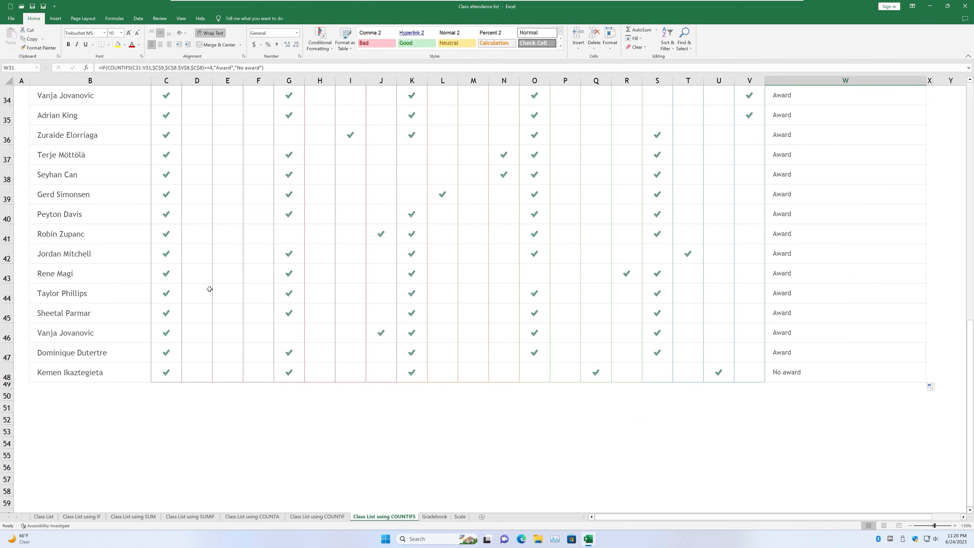
click(164, 275)
click(287, 276)
click(413, 281)
click(543, 281)
click(655, 275)
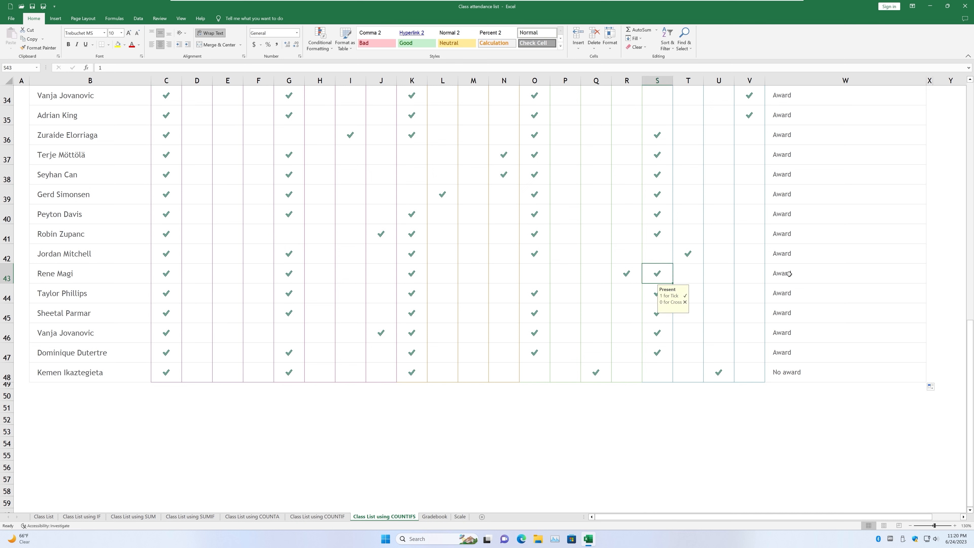
click(806, 277)
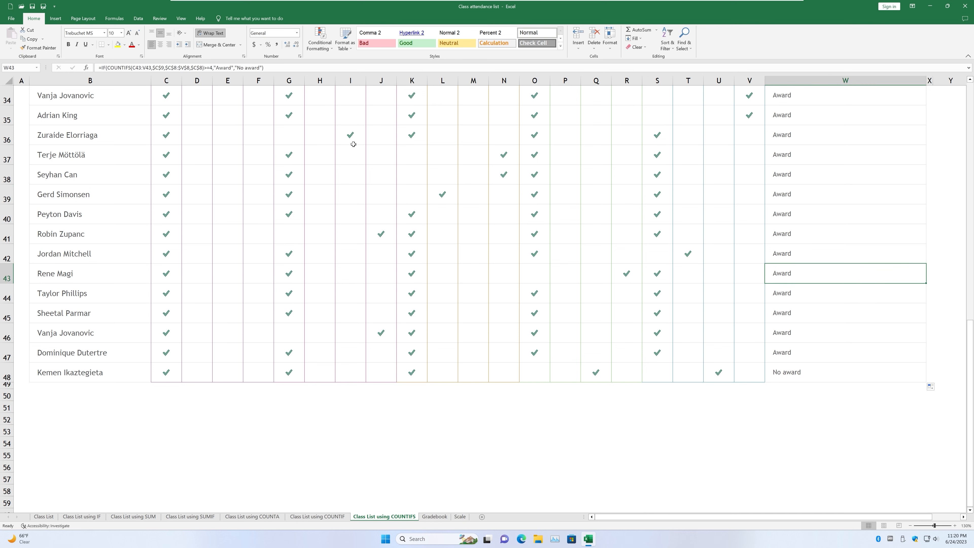
Step: Save the class attendance workbook and return to the beginning of the class list
click(29, 7)
scroll(812, 227, up, 6)
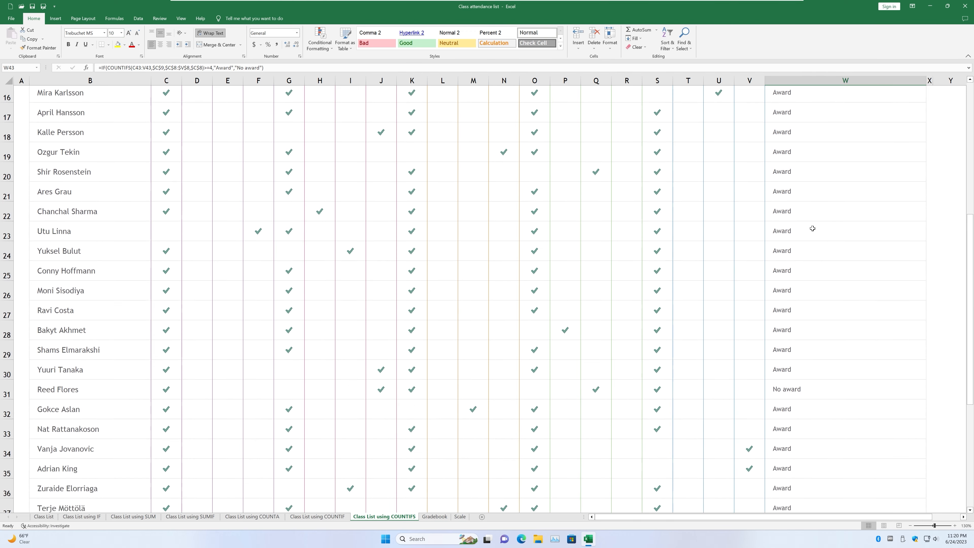
scroll(479, 421, up, 2)
scroll(479, 421, up, 3)
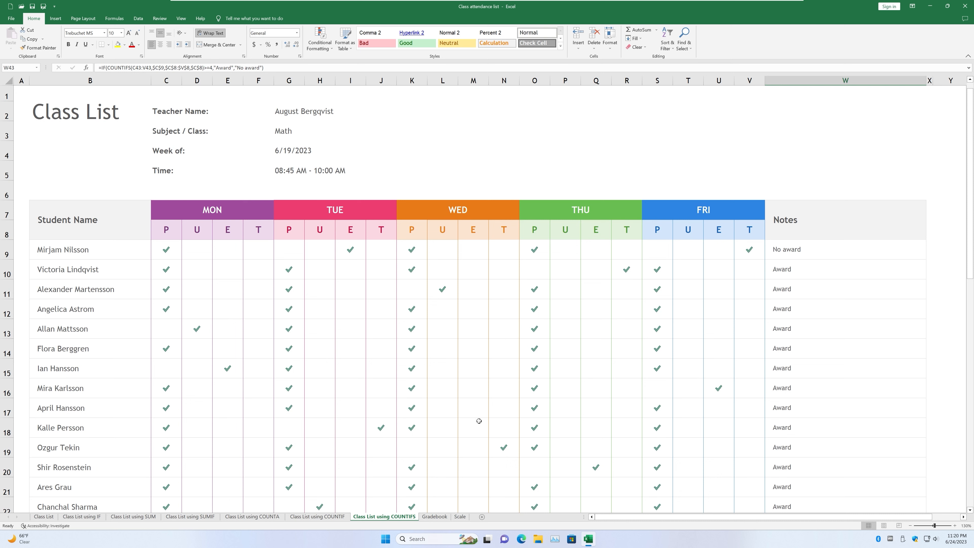